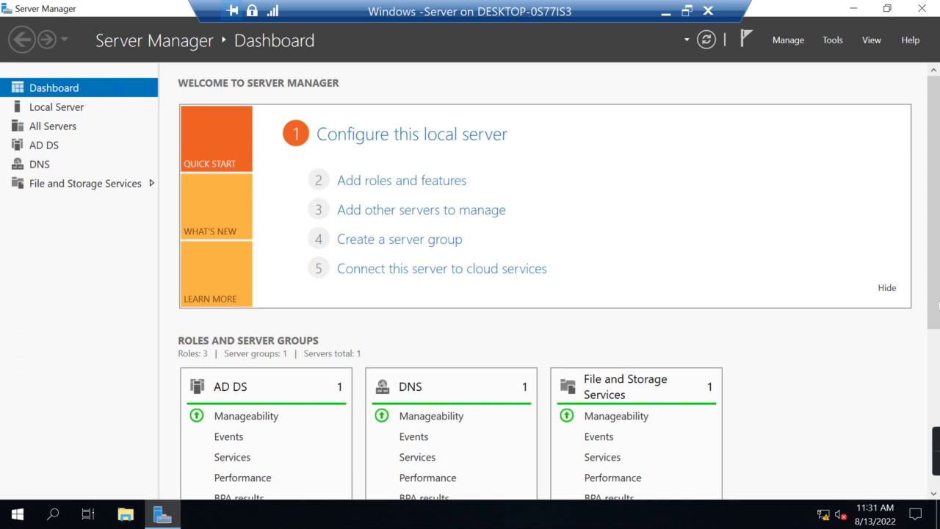
Open Active Directory Users and Computers, view the contents of the computerslife.in domain, and close the console
left_click(832, 42)
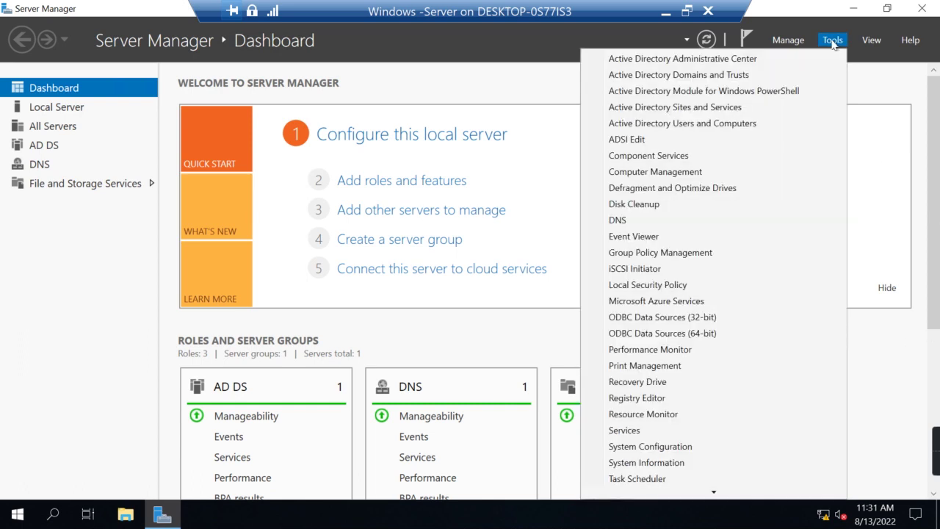
left_click(760, 124)
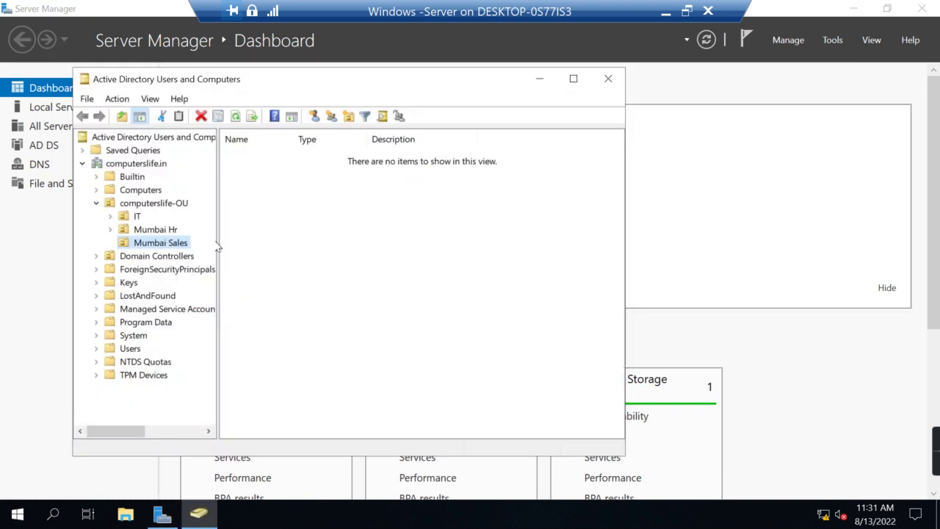
left_click(128, 165)
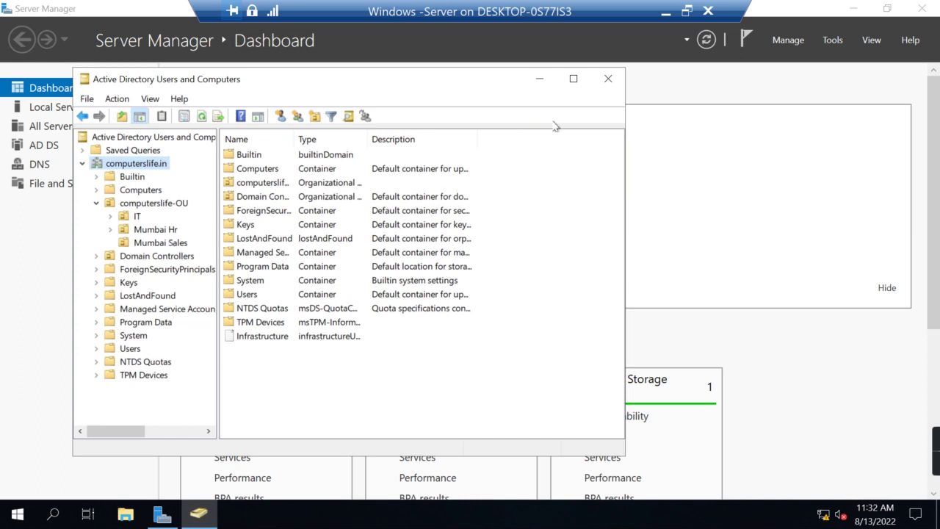
left_click(608, 81)
Open Group Policy Management, expand the computerslife.in forest down to its domain, and refresh the forest
left_click(833, 41)
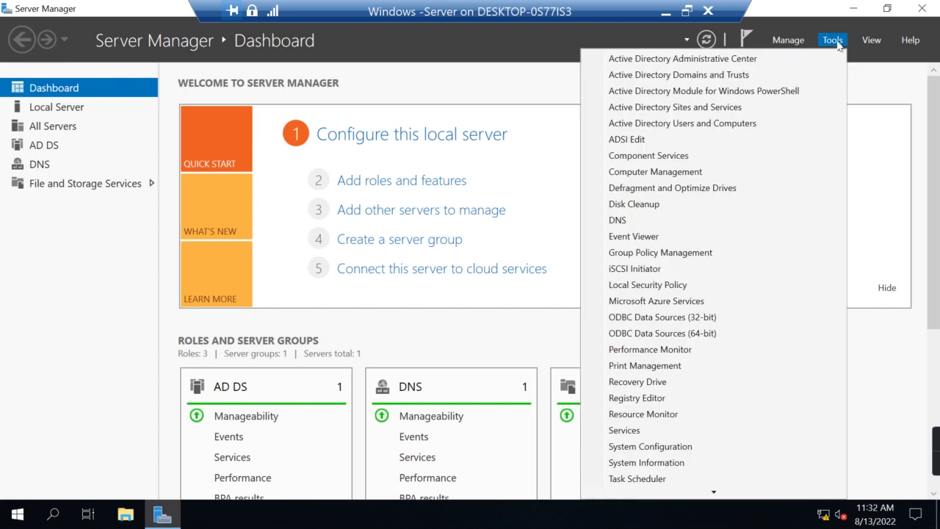
left_click(663, 252)
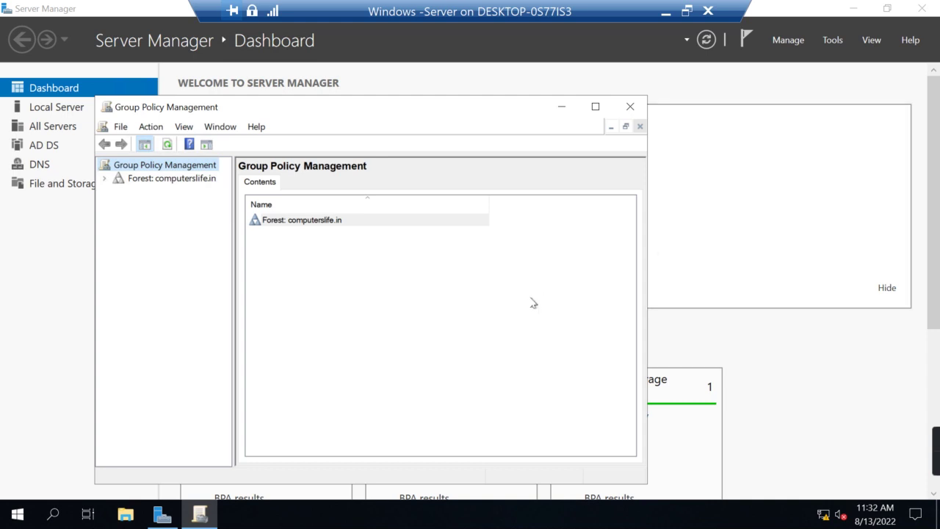
left_click(105, 179)
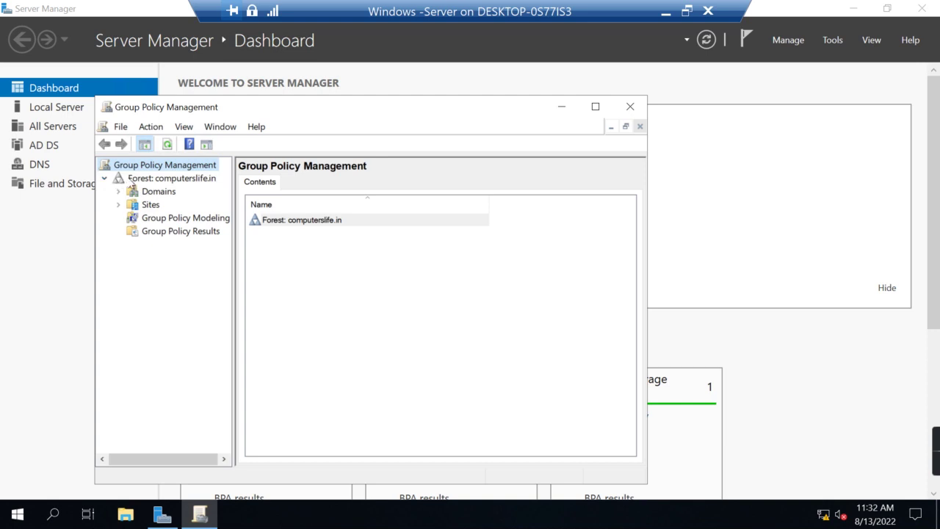
left_click(118, 192)
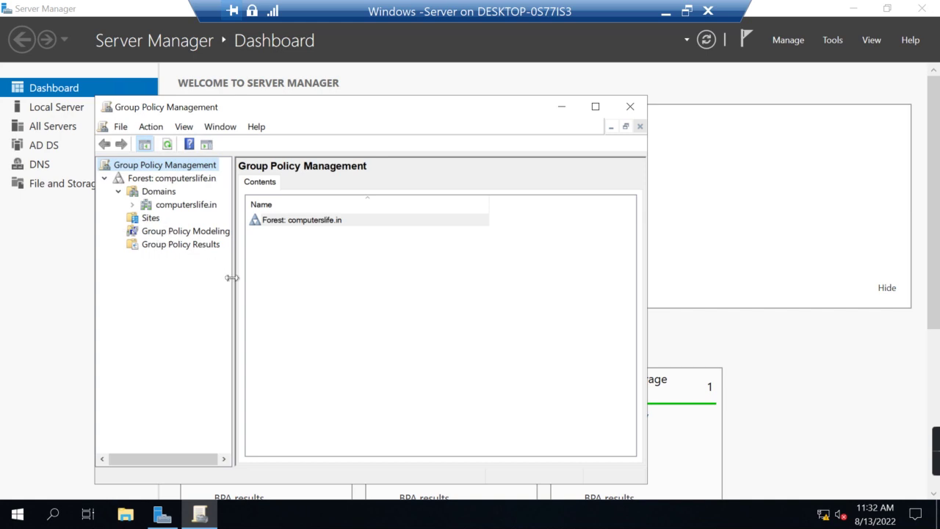
key("Tab")
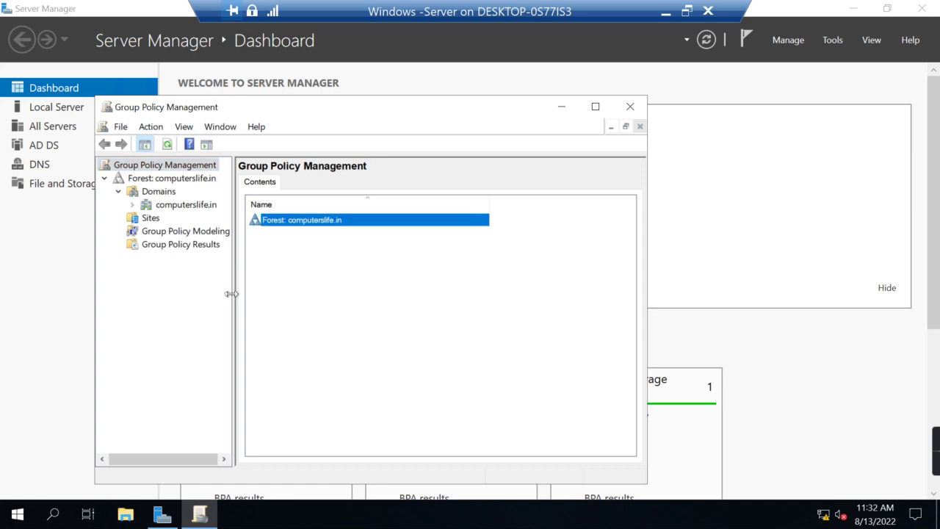
left_click_drag(230, 294, 268, 300)
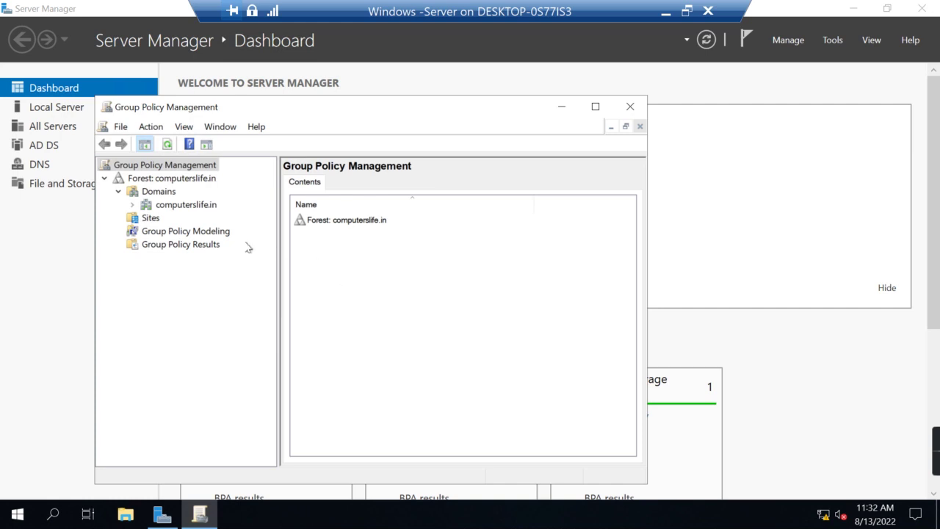
right_click(149, 180)
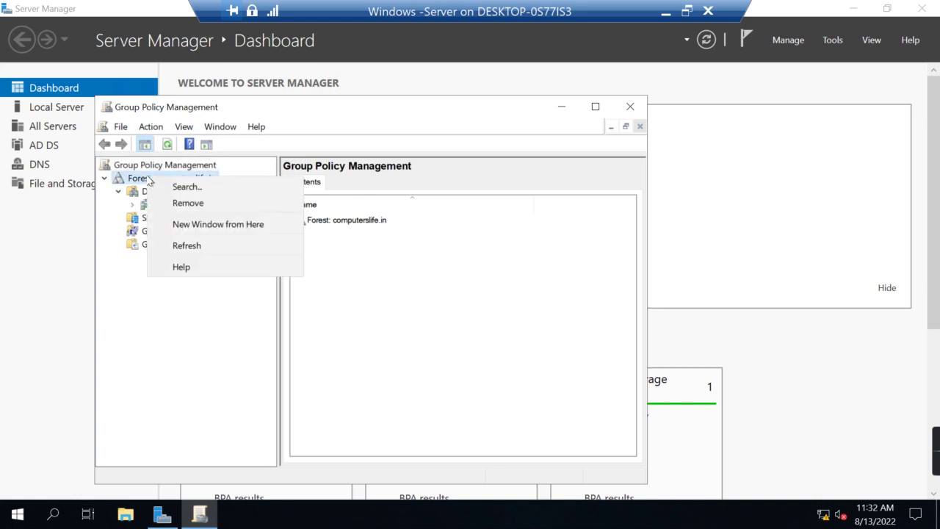
left_click(194, 244)
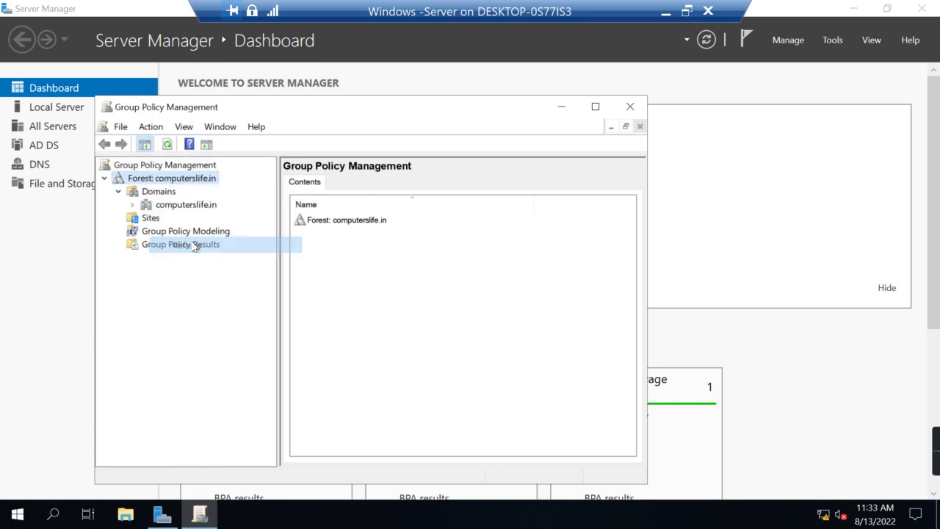
Create a GPO named "wallpaper policy" in the computerslife.in domain and link it there
right_click(161, 207)
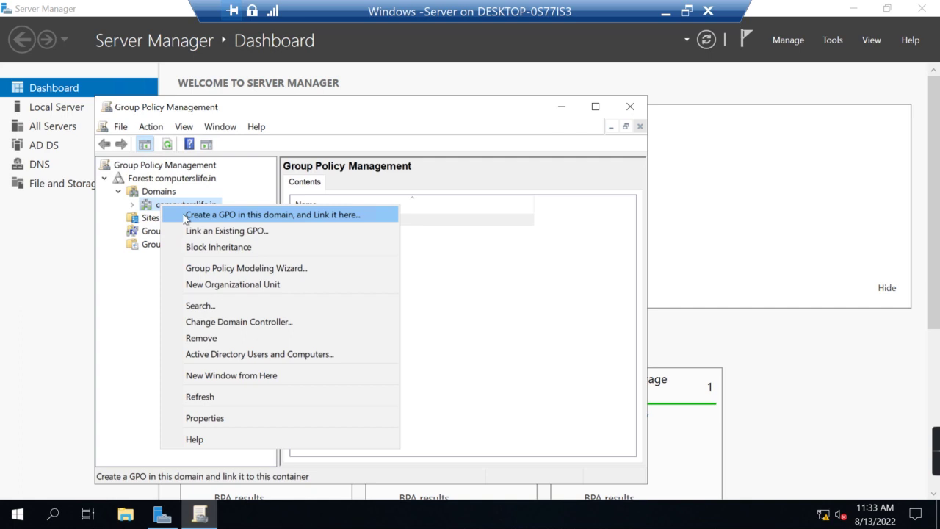
left_click(191, 215)
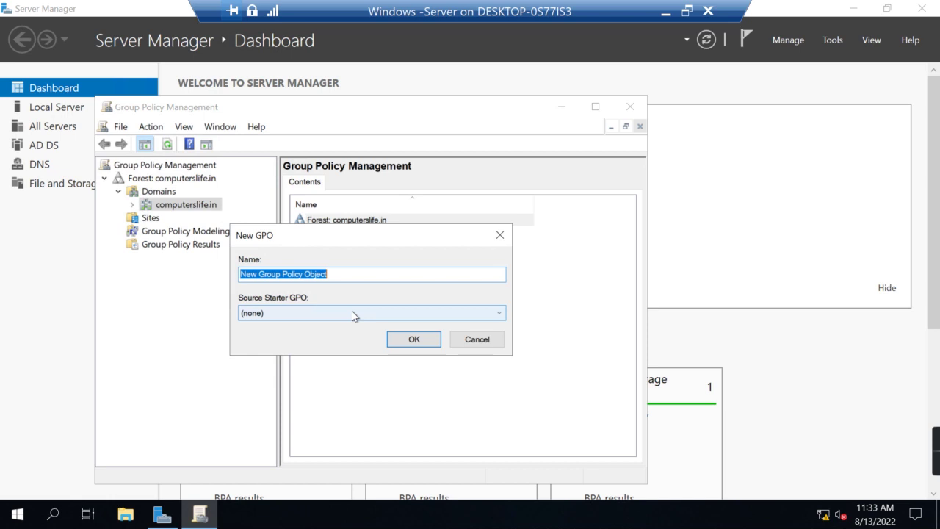
type("wallpaper")
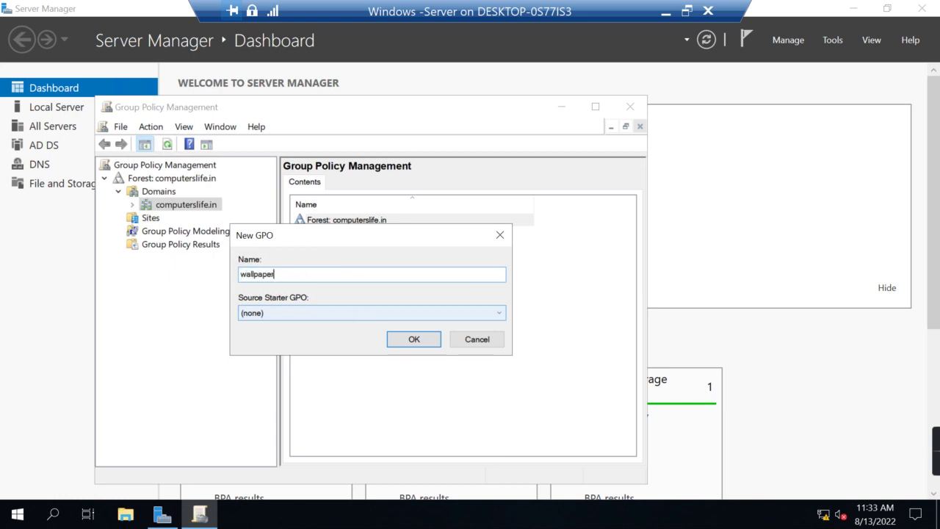
type(" policy")
left_click(414, 341)
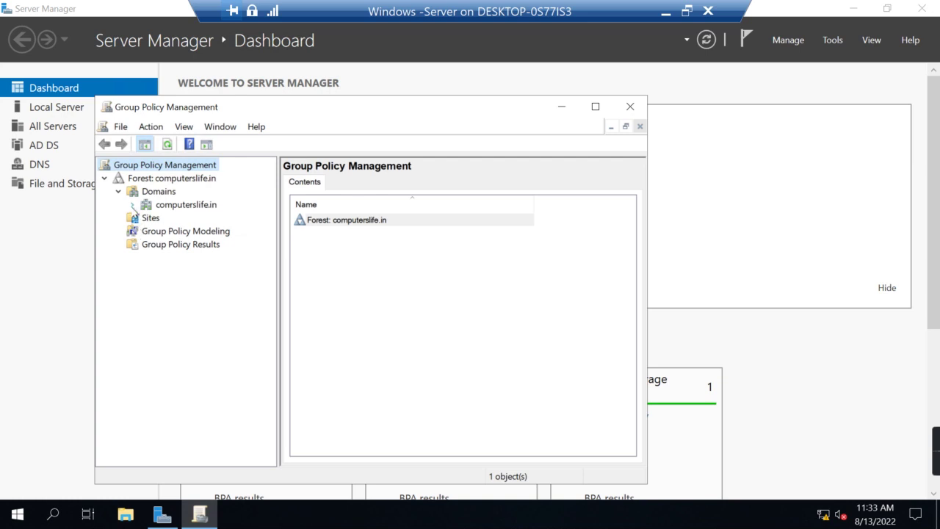
Refresh the console, expand the computerslife.in domain, and show the wallpaper policy's scope in a maximized window
left_click(168, 145)
left_click(133, 205)
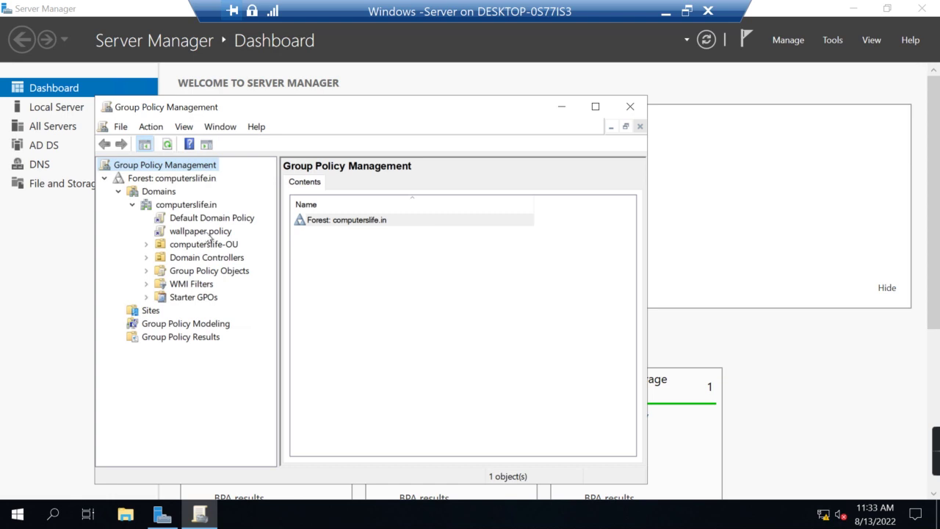
left_click(209, 233)
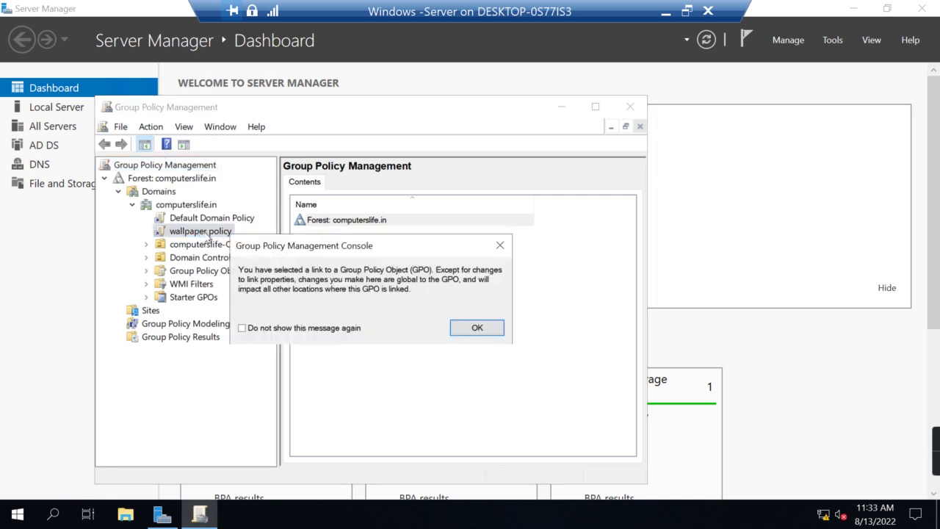
left_click(464, 332)
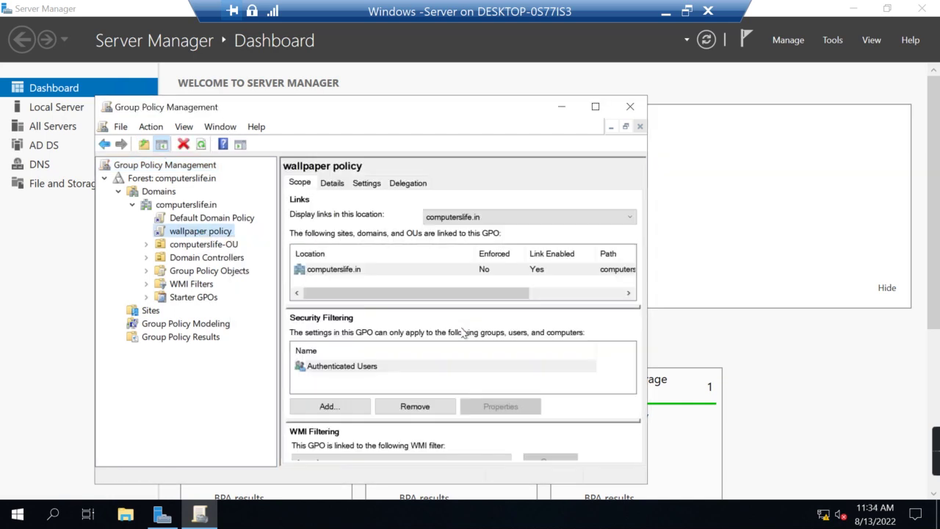
left_click(596, 106)
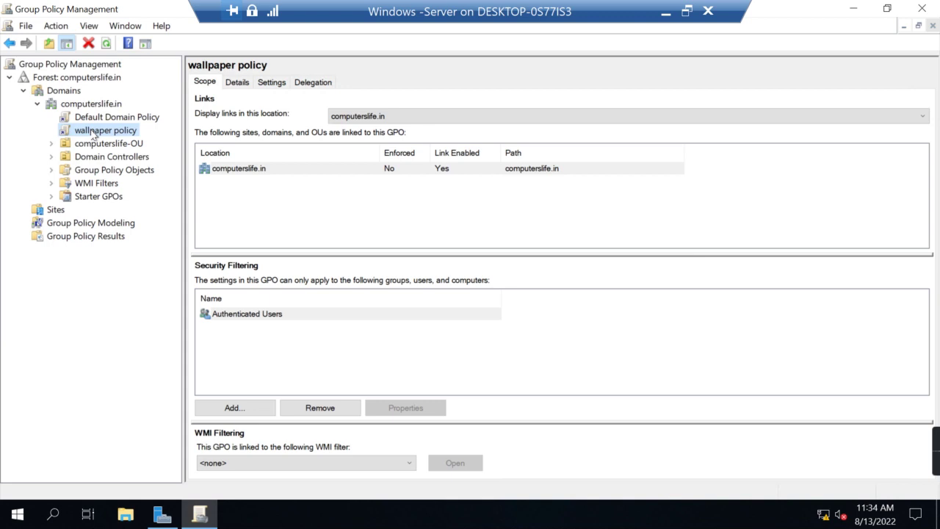
right_click(94, 133)
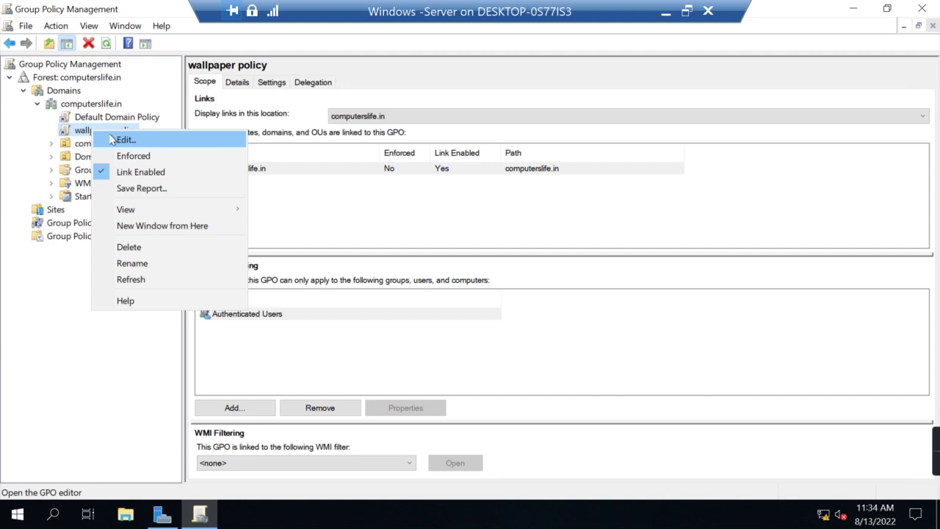
left_click(118, 139)
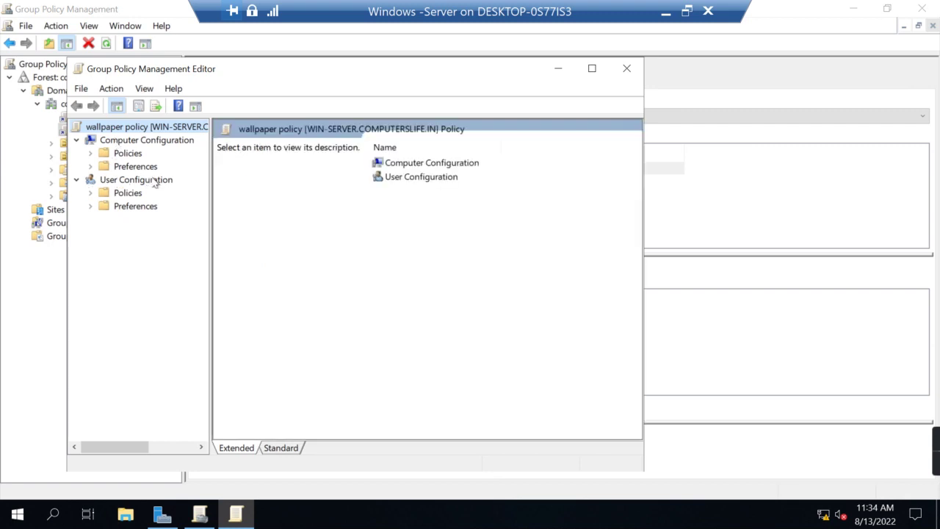
left_click(90, 193)
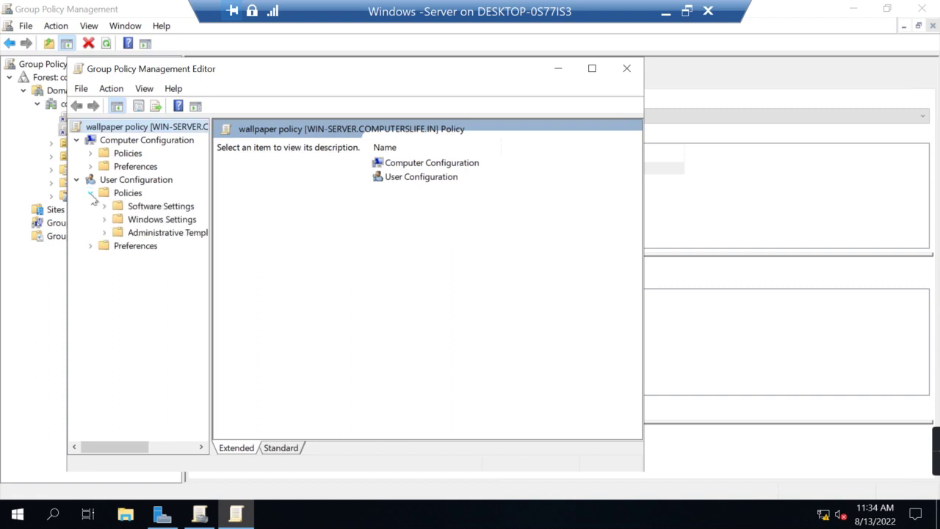
left_click(105, 232)
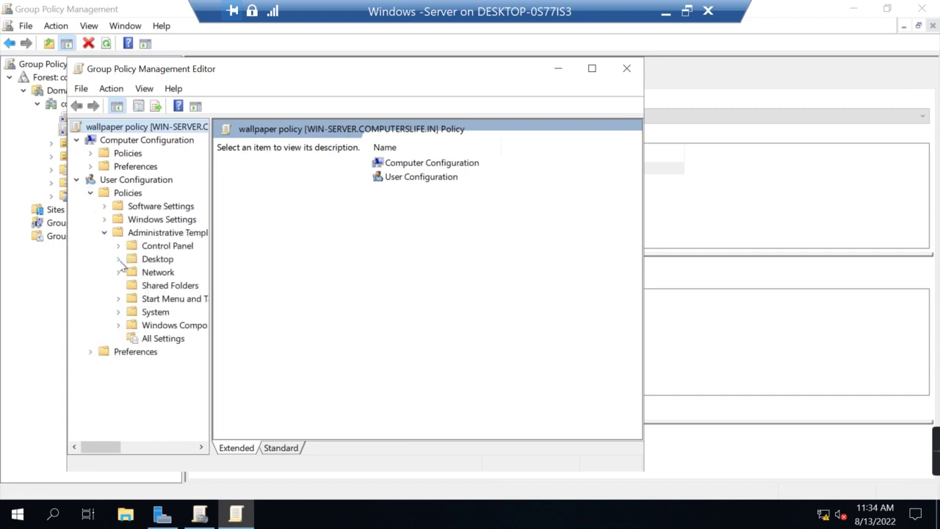
left_click(119, 260)
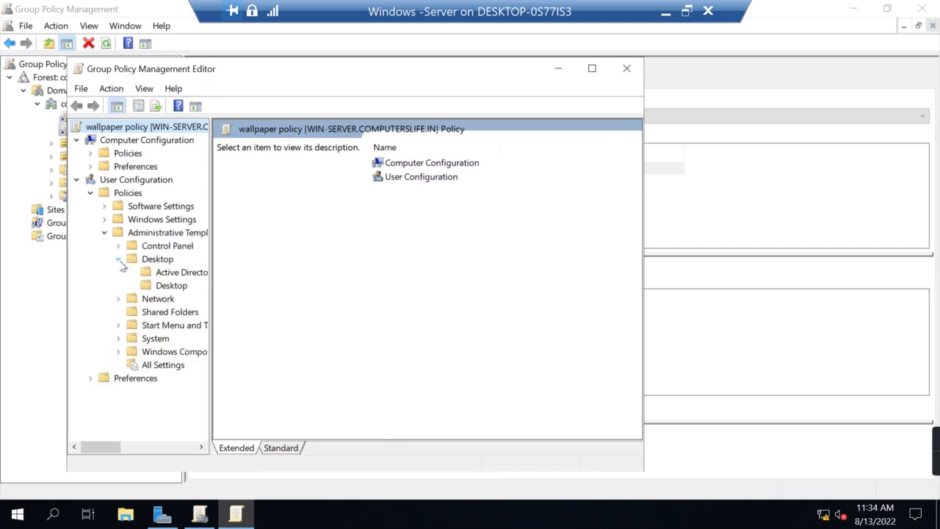
left_click(163, 287)
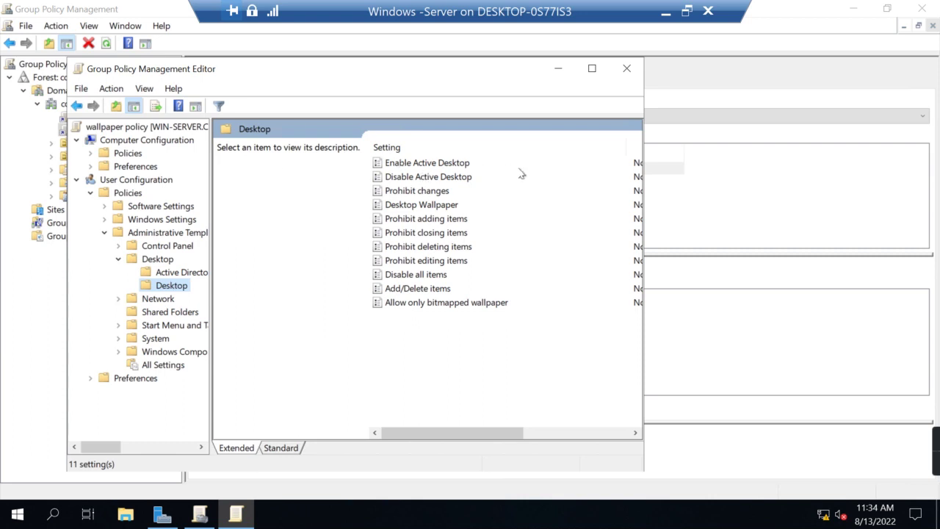
left_click(626, 71)
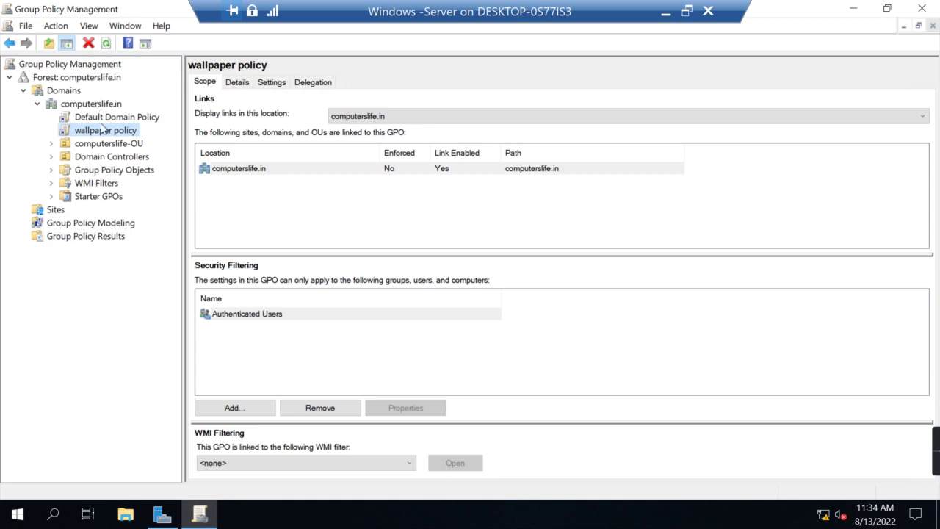
Open the wallpaper policy for editing and go to User Configuration > Policies > Administrative Templates > Desktop > Desktop
right_click(94, 134)
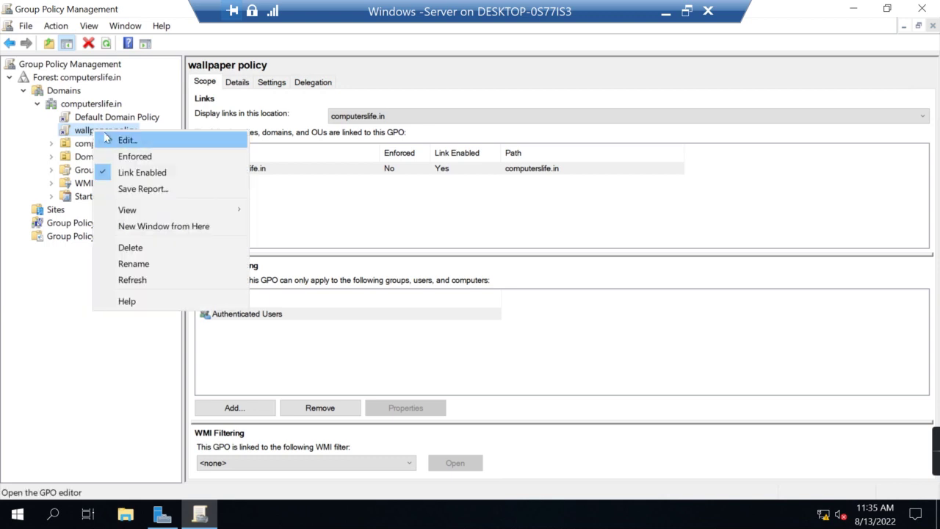
left_click(117, 142)
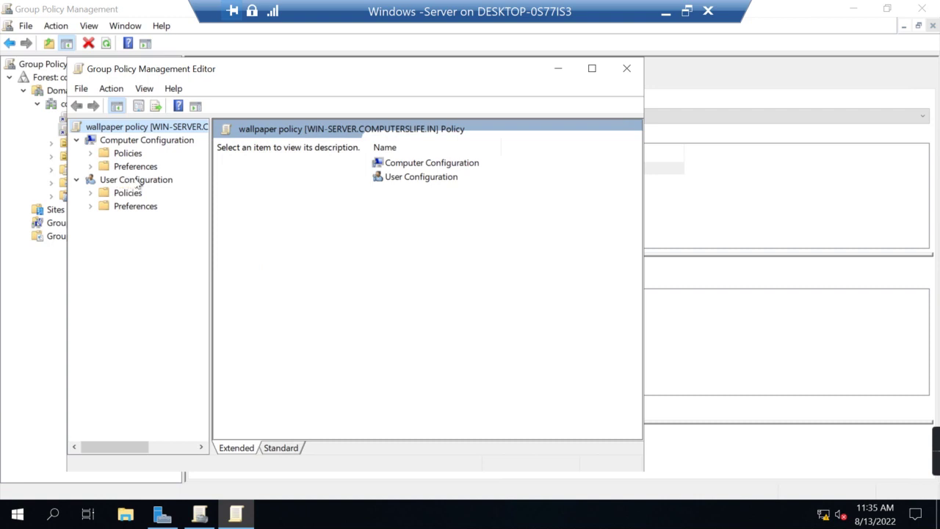
left_click(90, 194)
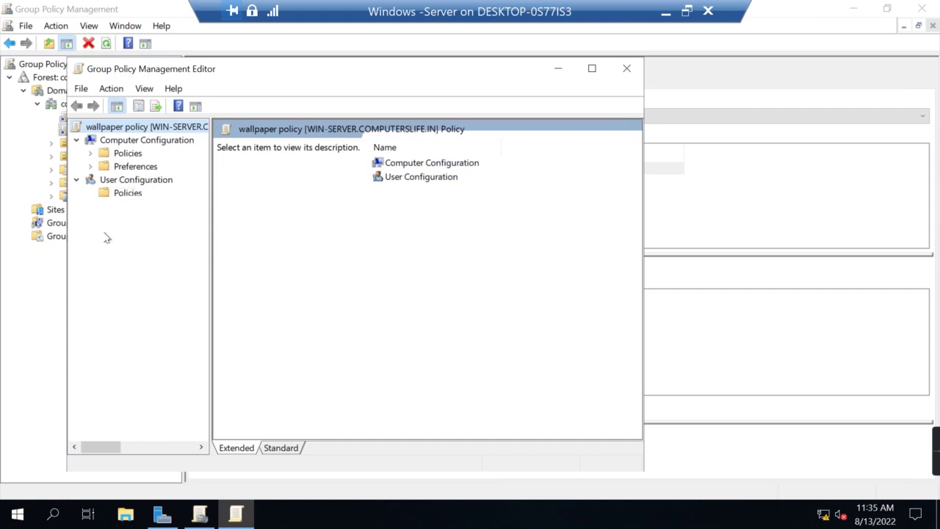
left_click(105, 233)
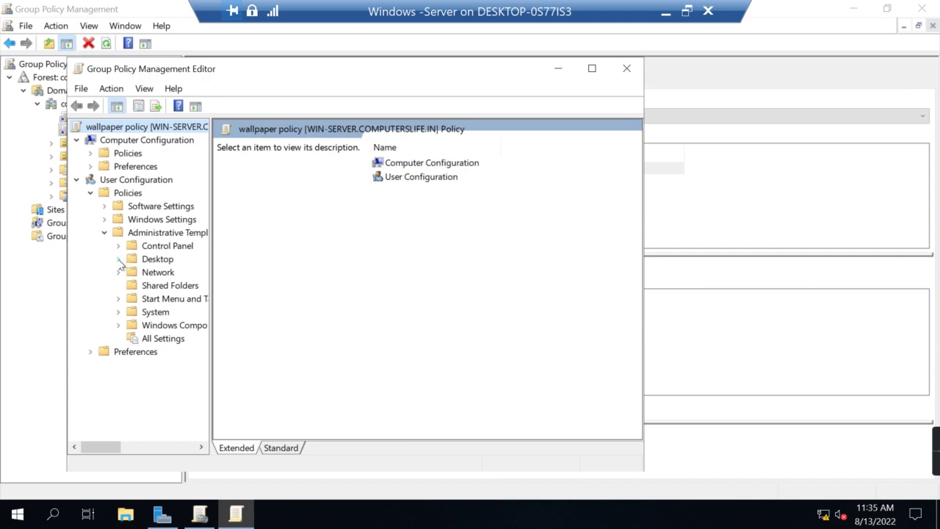
left_click(119, 260)
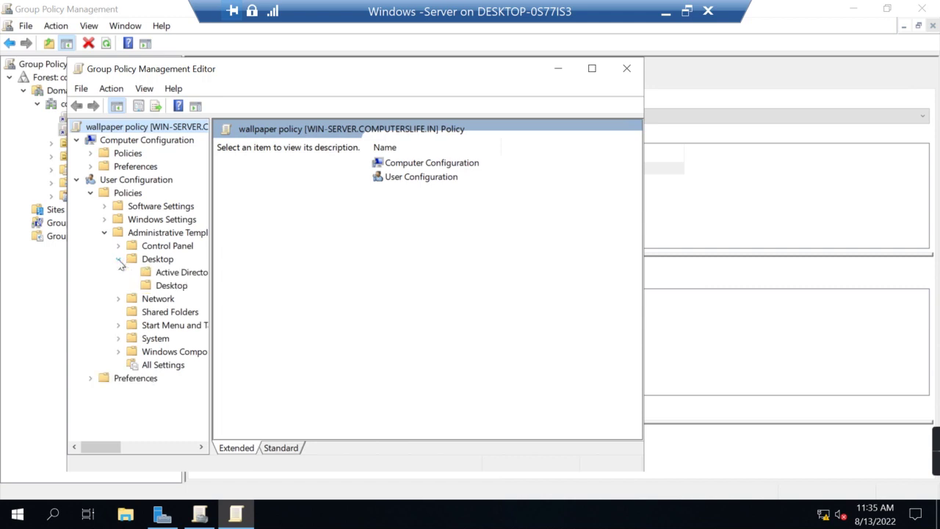
left_click(161, 286)
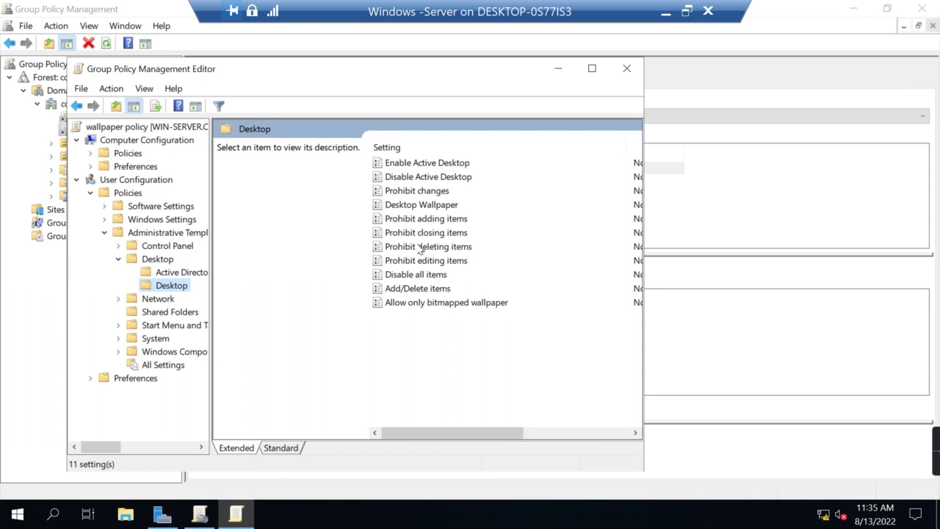
Widen the policy editor window, open the Desktop Wallpaper setting and set it to Enabled
left_click_drag(642, 244, 878, 276)
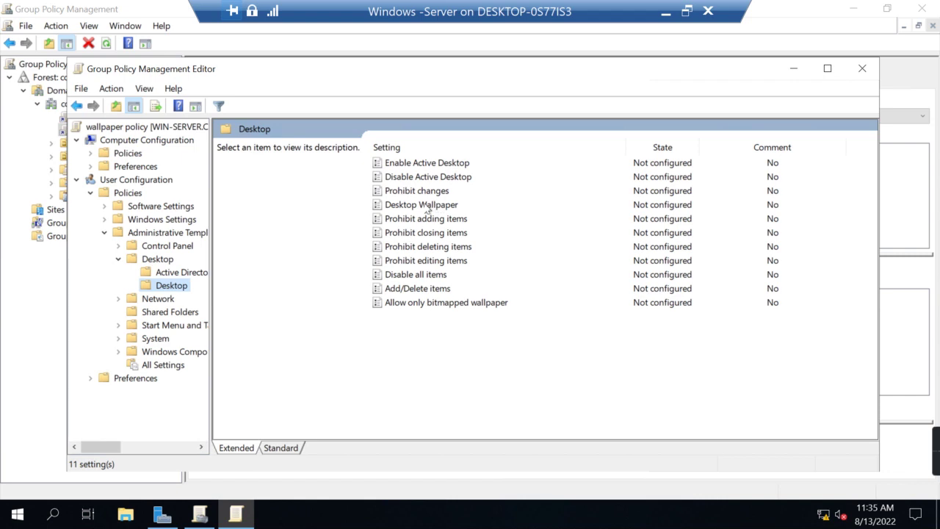
left_click(427, 209)
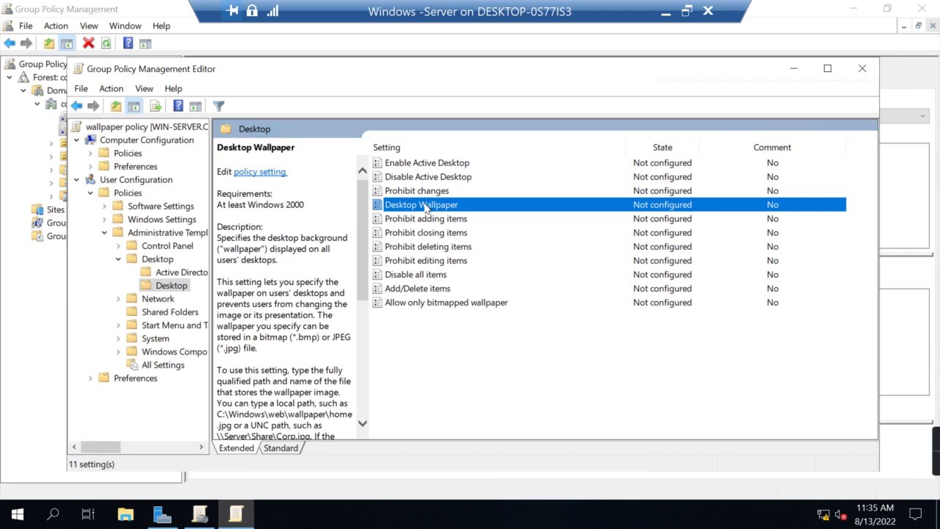
double_click(426, 209)
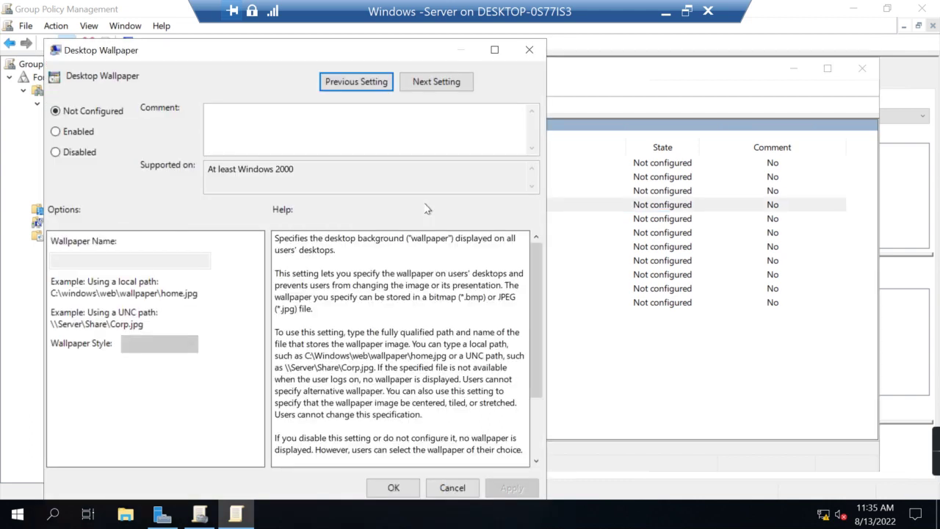
left_click(56, 133)
Copy the path of the Desktop's wallpaper folder and enter it as the Wallpaper Name: C:\Users\Administrator\Desktop\wallpaper
left_click(110, 260)
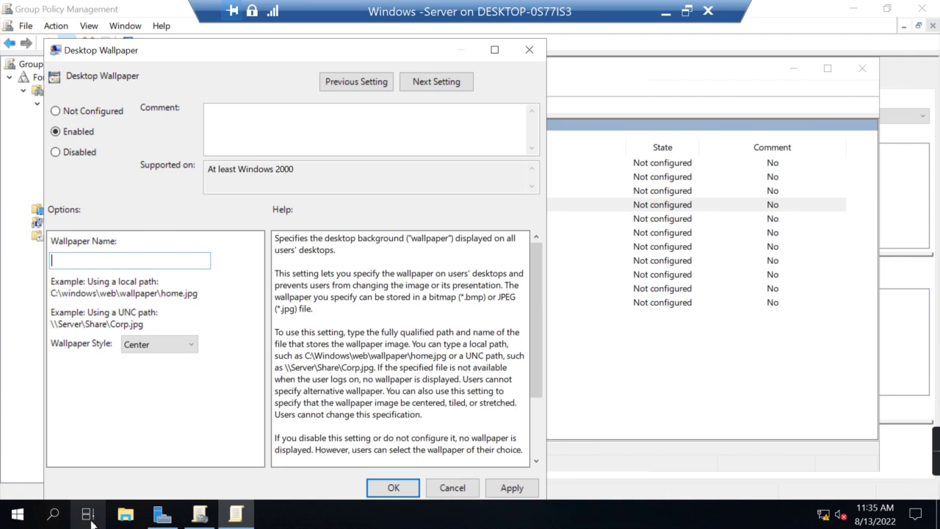
left_click(127, 518)
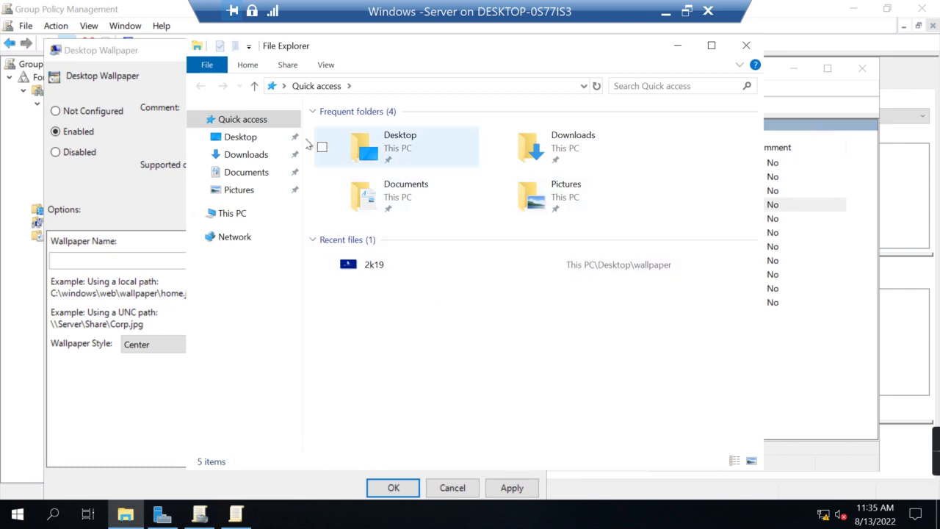
left_click(246, 141)
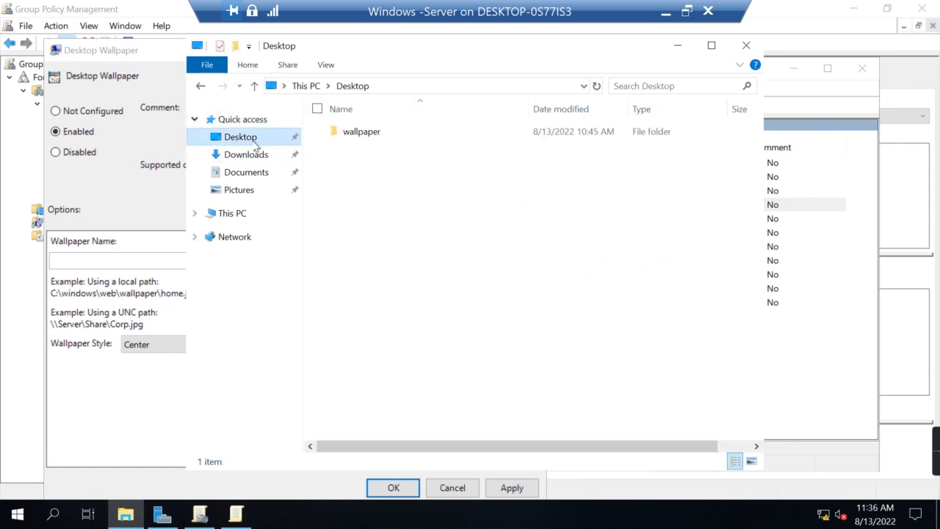
double_click(361, 133)
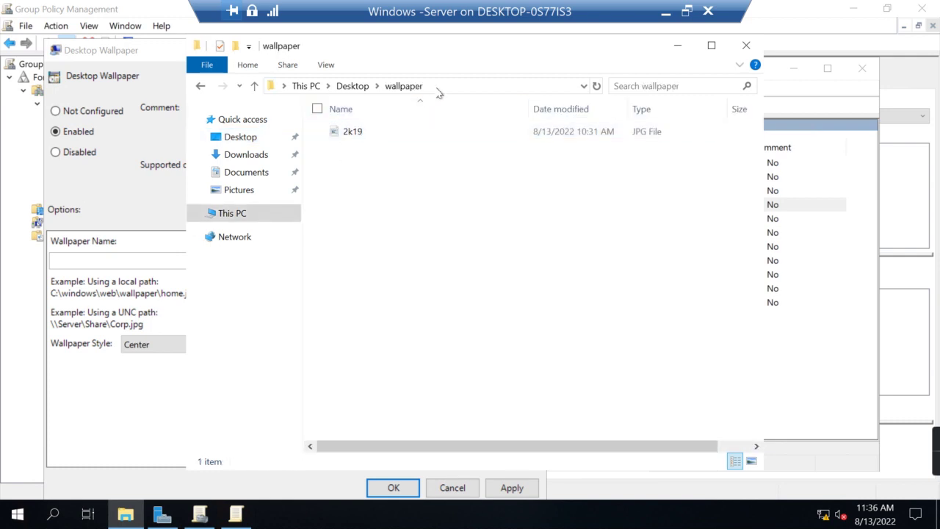
left_click(437, 88)
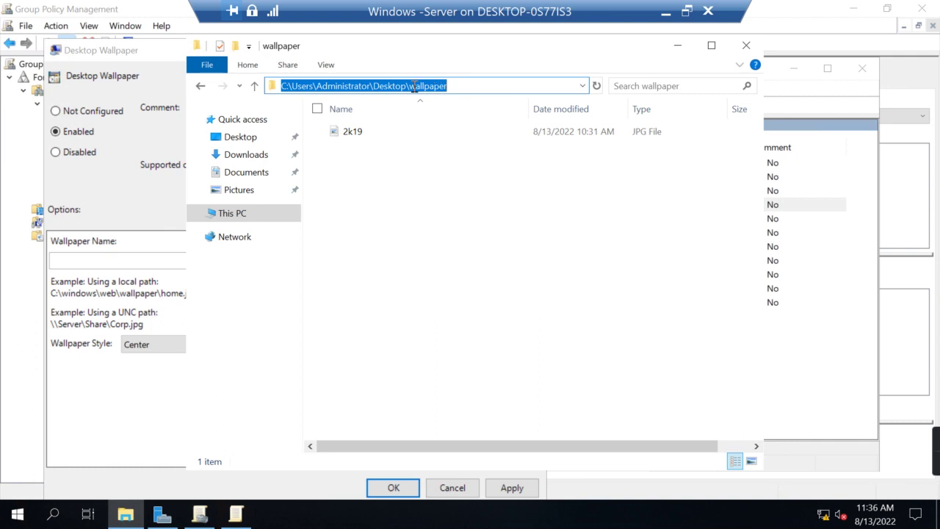
right_click(411, 85)
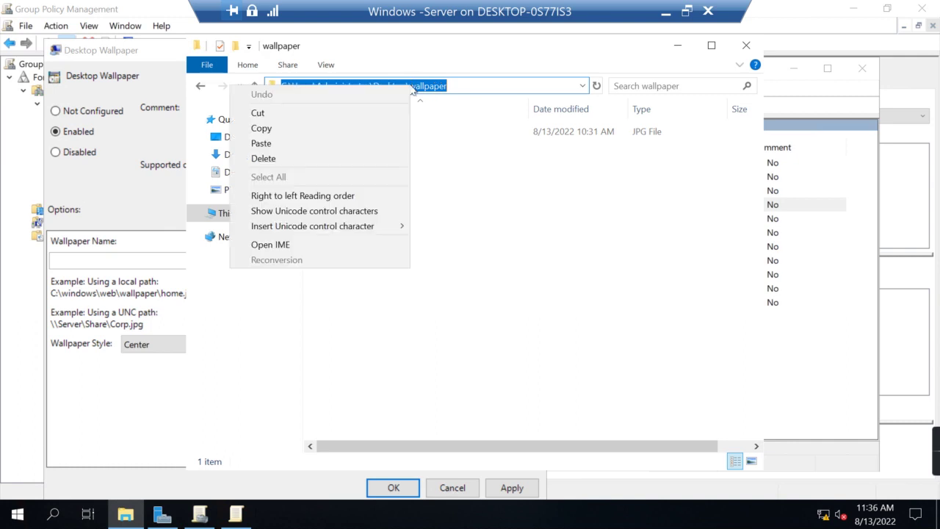
left_click(347, 131)
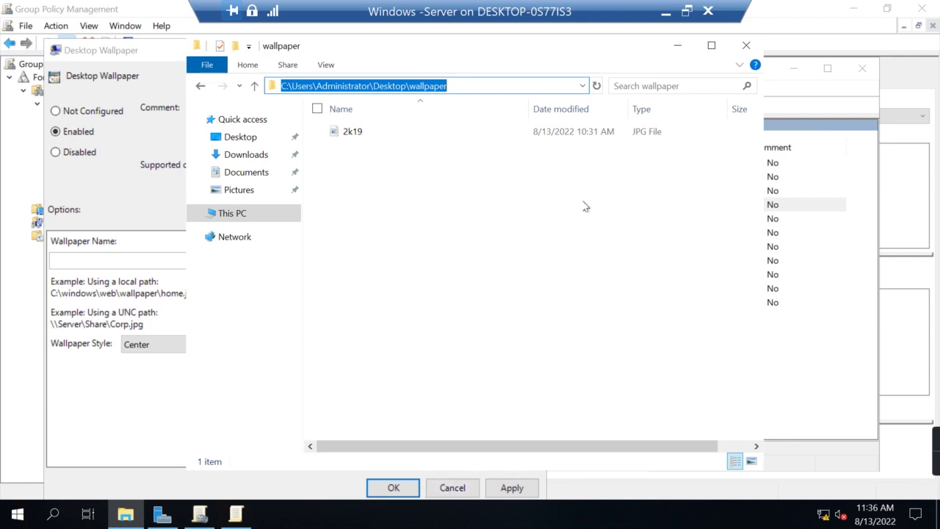
left_click(676, 47)
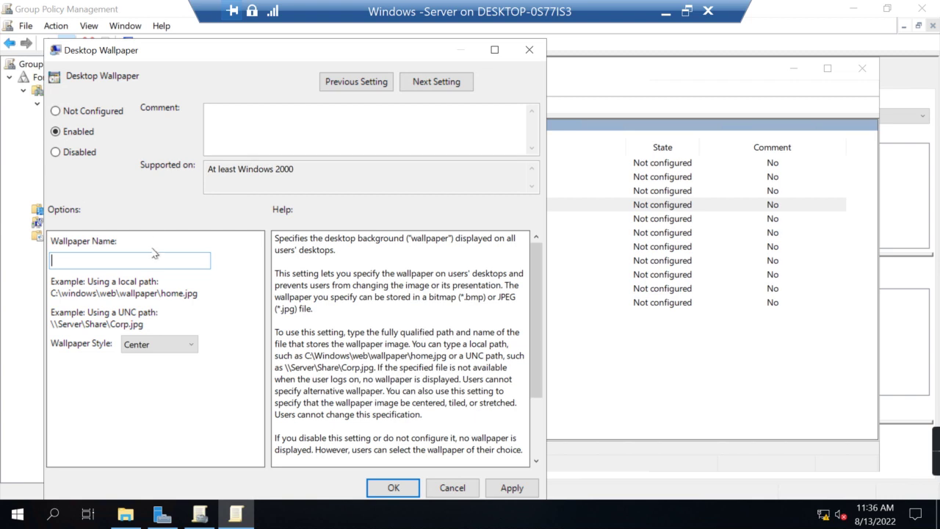
key("ctrl+v")
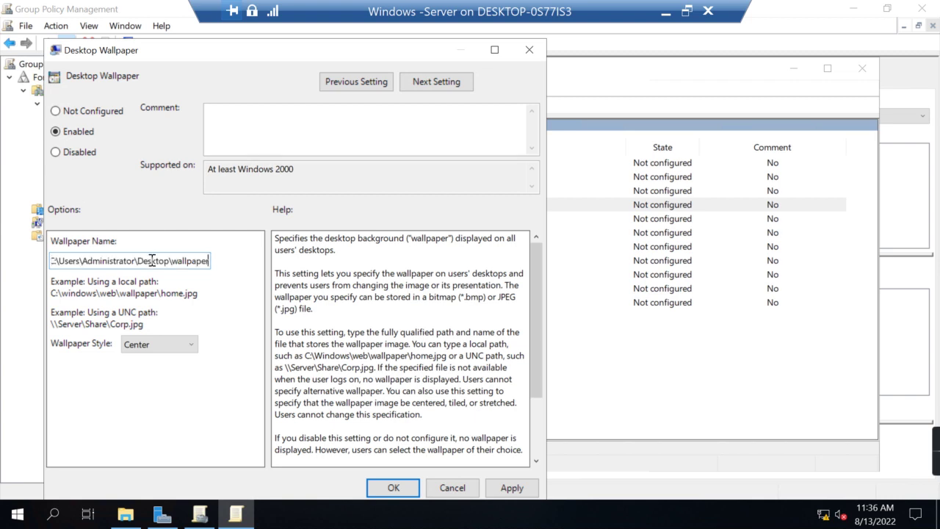
Set the Wallpaper Style to Stretch, apply the Desktop Wallpaper setting and close its dialog
left_click(154, 347)
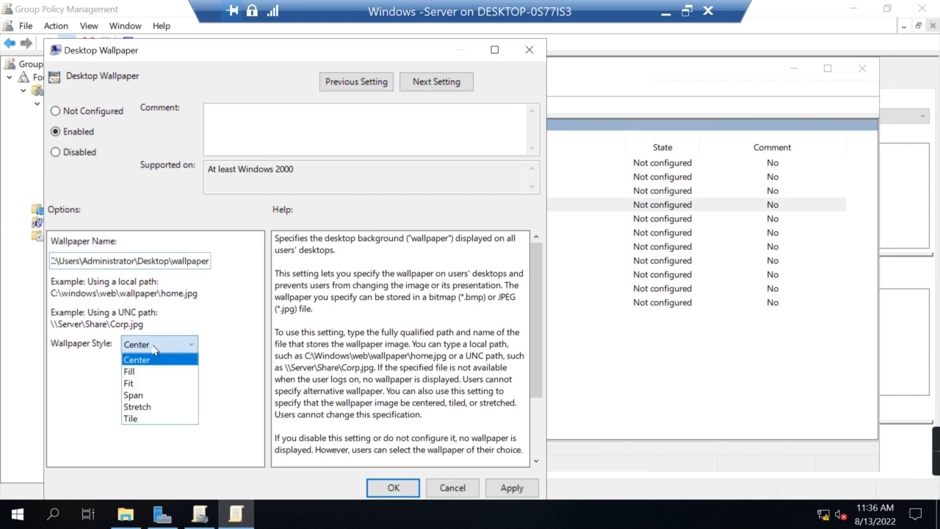
left_click(146, 408)
left_click(257, 113)
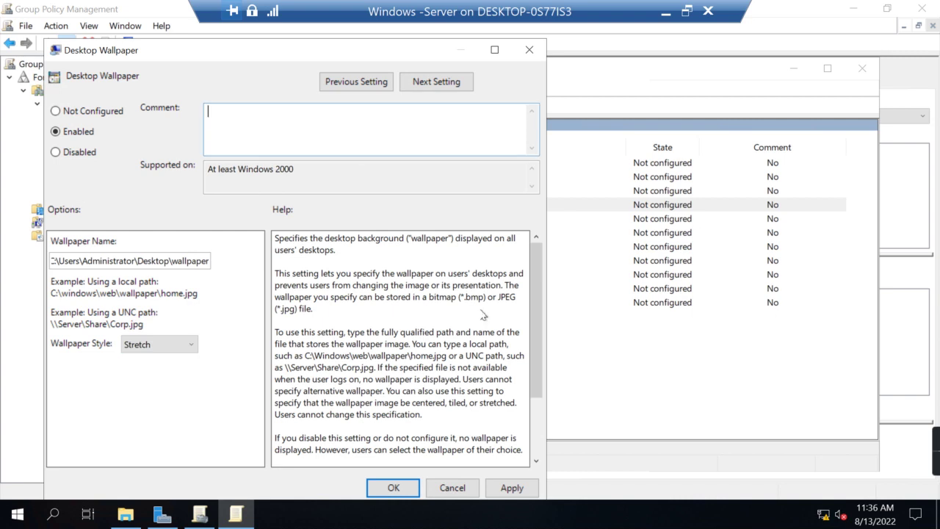
left_click(507, 488)
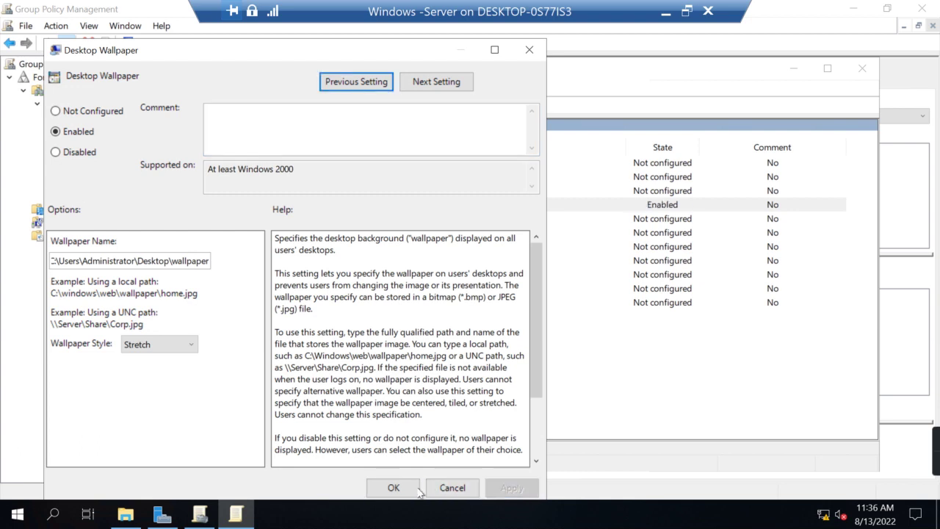
left_click(393, 487)
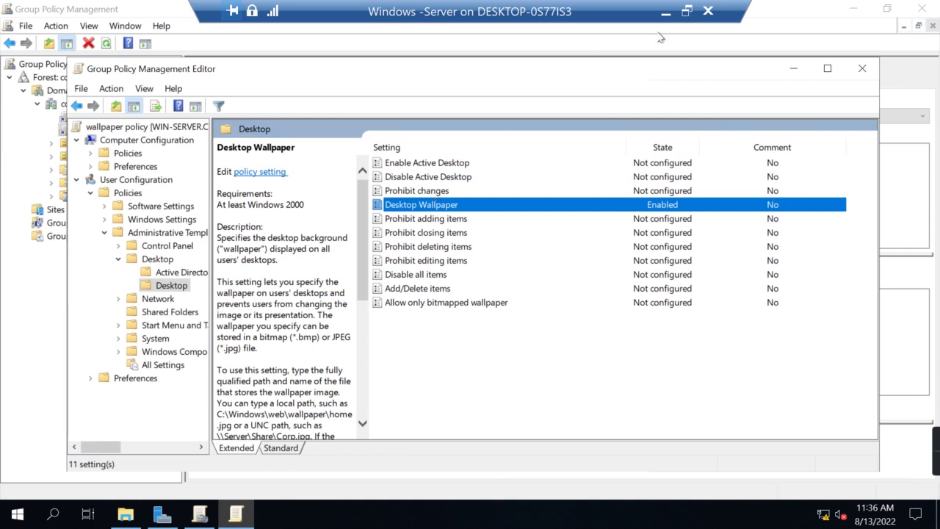
Check the 2k19 image and its folder path in the Desktop's wallpaper folder, then close File Explorer
left_click(124, 517)
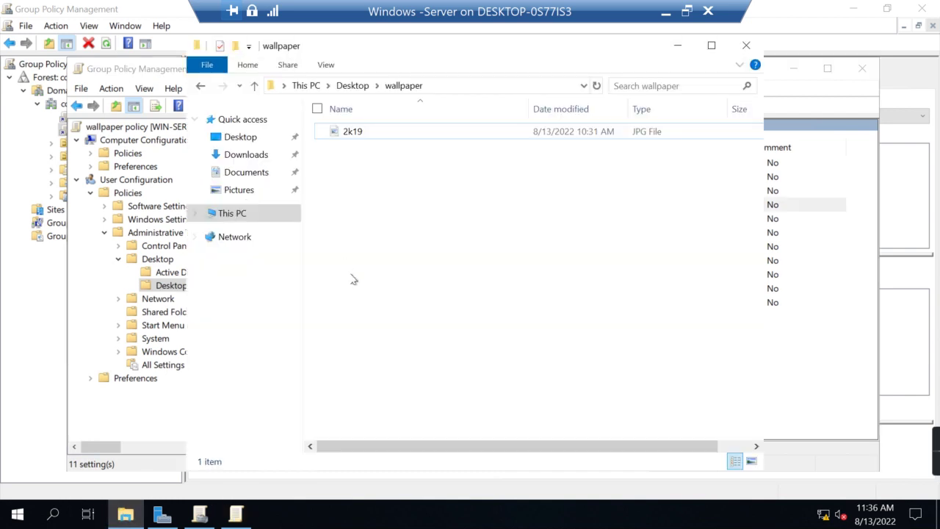
left_click(252, 86)
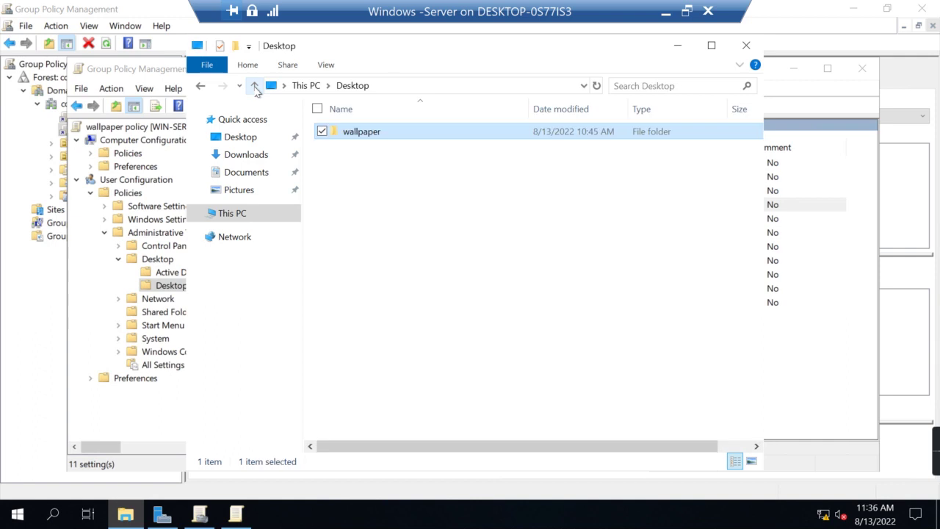
double_click(372, 139)
left_click(372, 139)
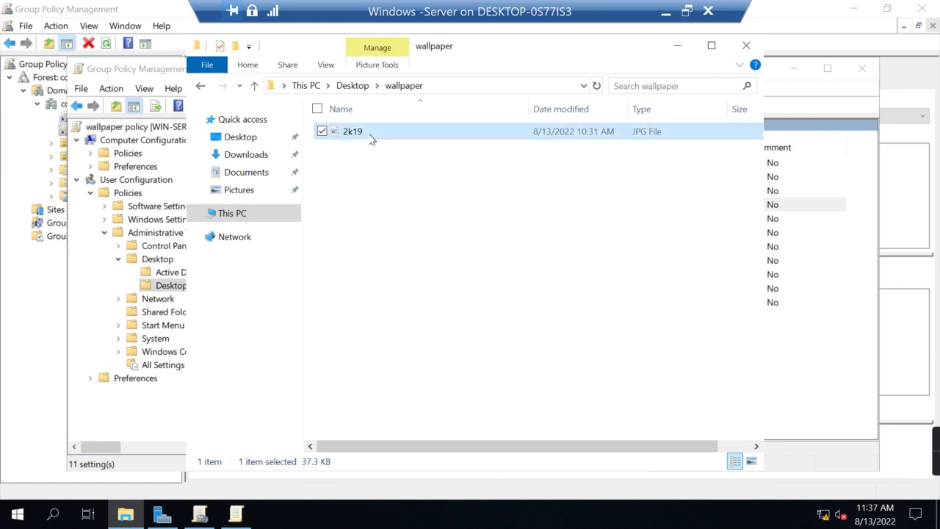
left_click(450, 86)
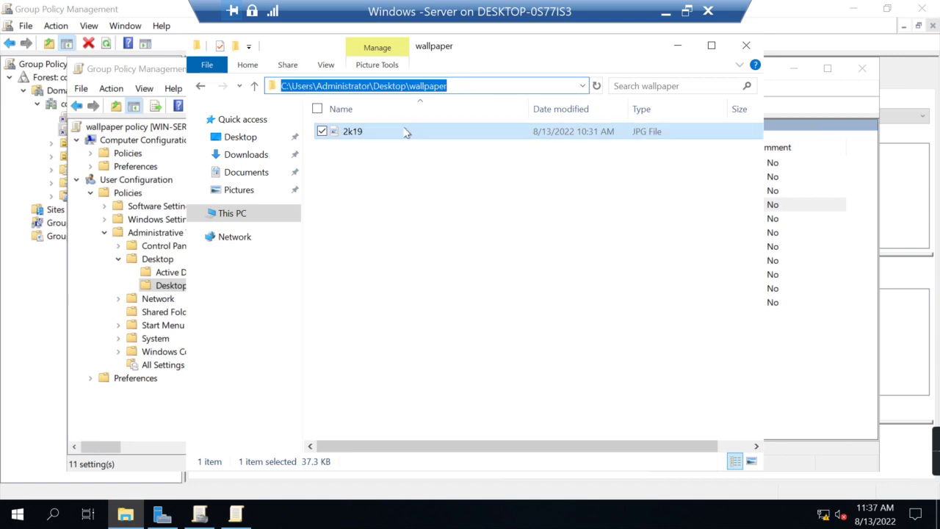
left_click(746, 45)
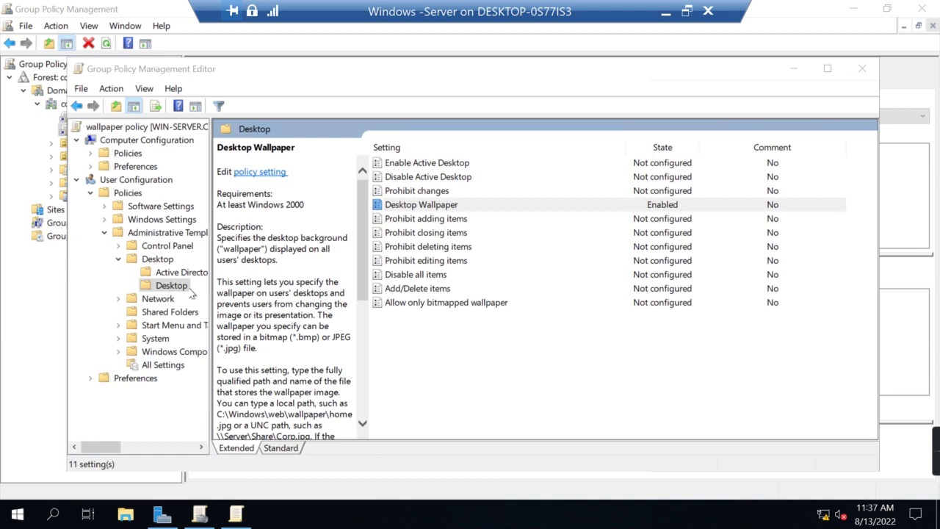
Close the policy editor and refresh the wallpaper policy in the management console twice, dismissing the GPO link notices
left_click(862, 69)
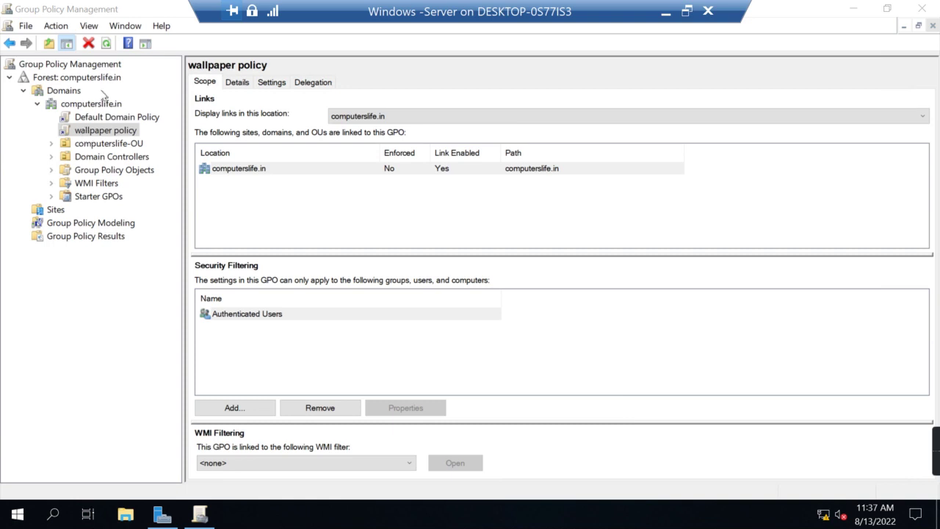
left_click(106, 43)
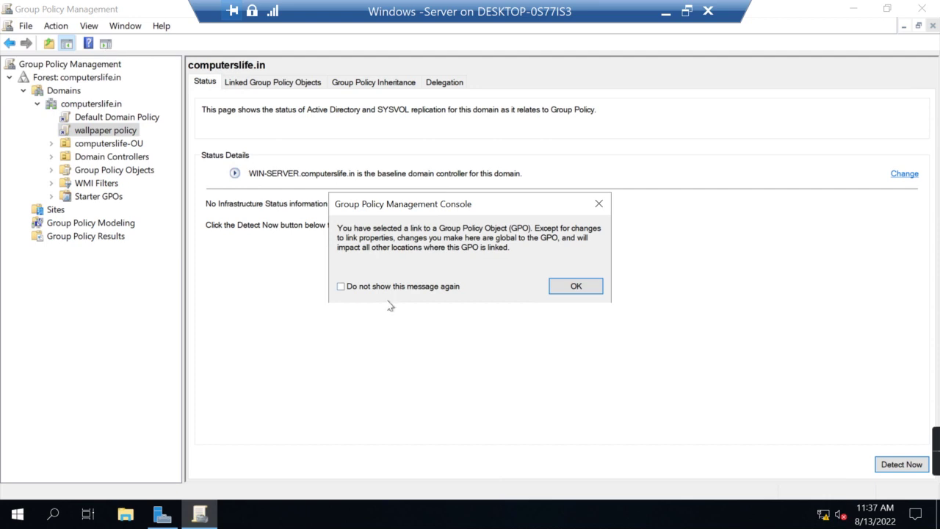
left_click(575, 287)
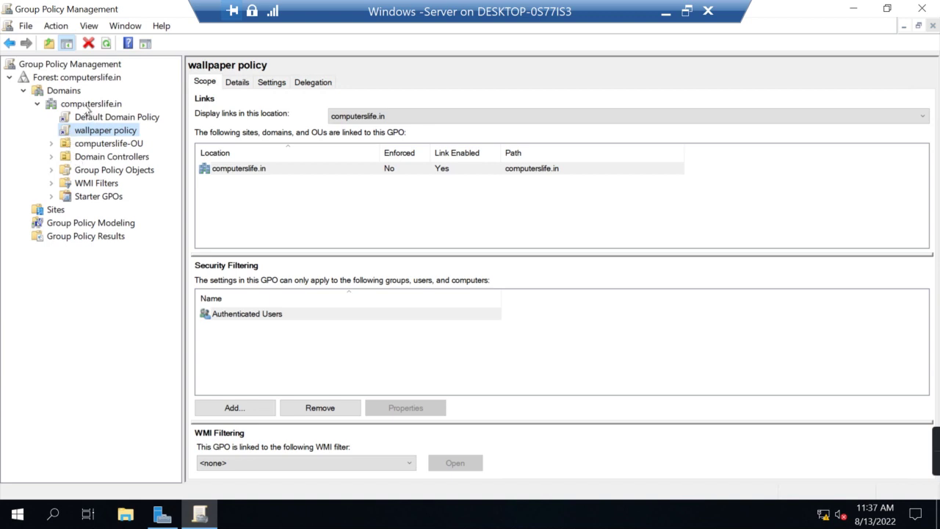
left_click(105, 43)
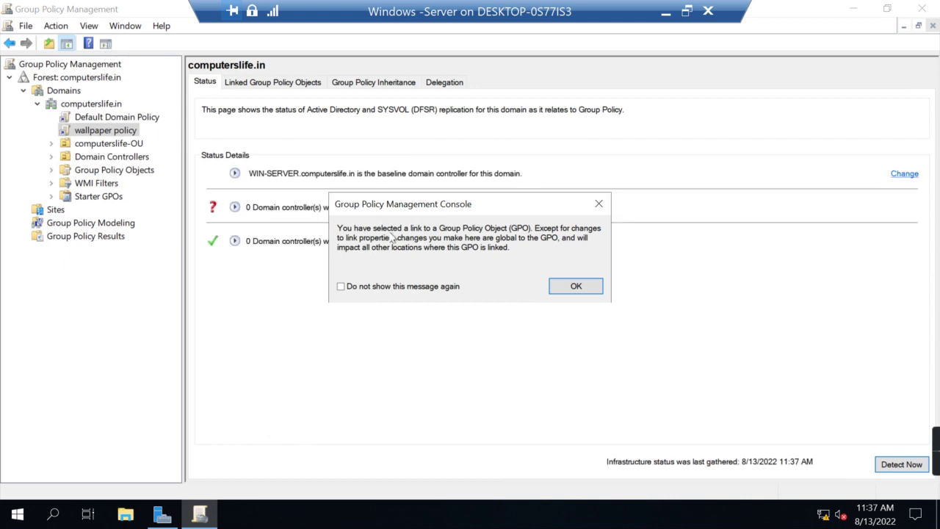
left_click(576, 287)
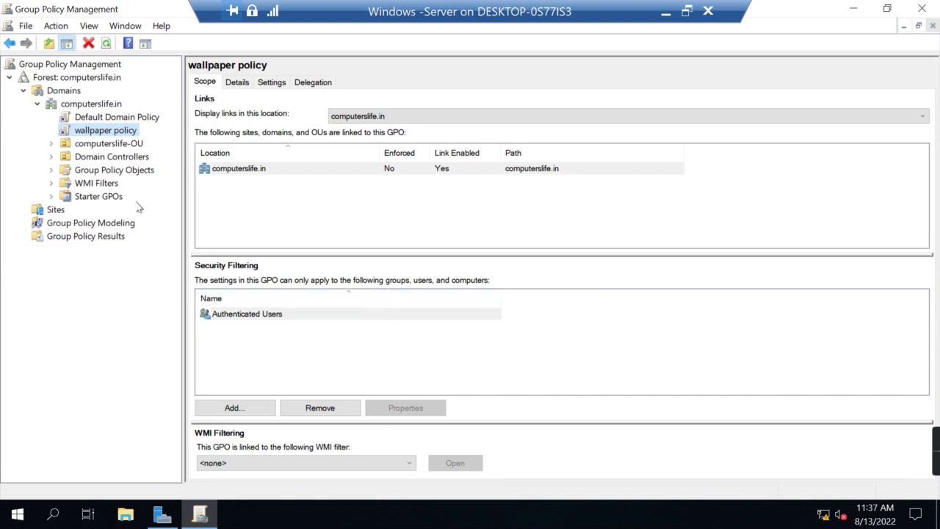
right_click(83, 132)
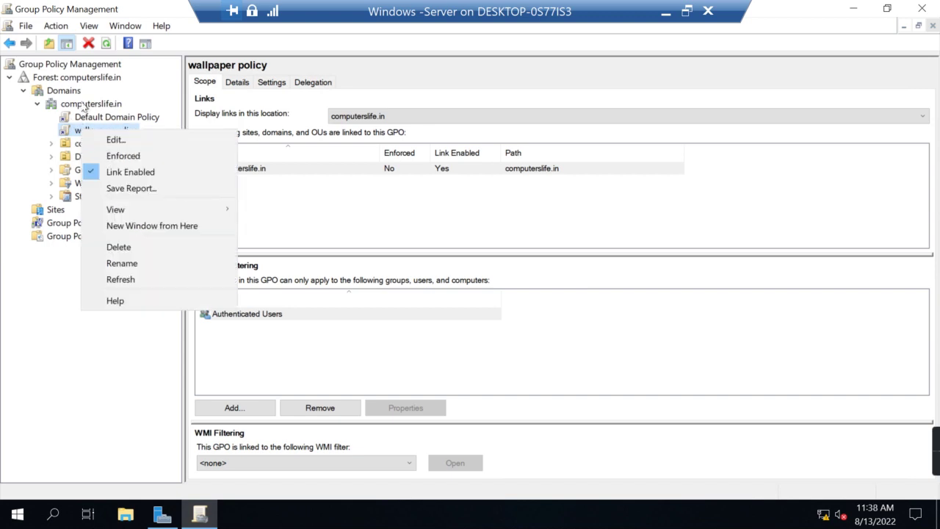
left_click(27, 155)
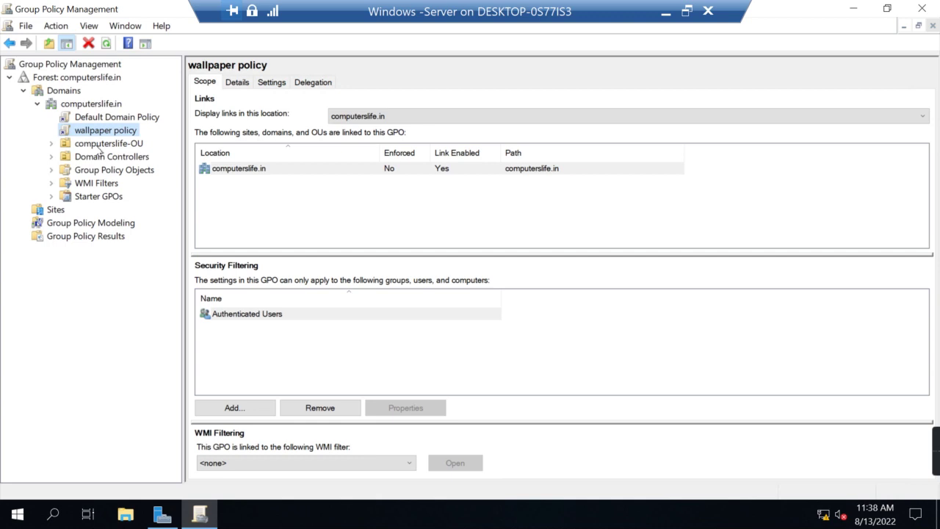
Link the existing wallpaper policy to the computerslife-OU organizational unit and refresh the console, dismissing the GPO link notice
left_click(51, 143)
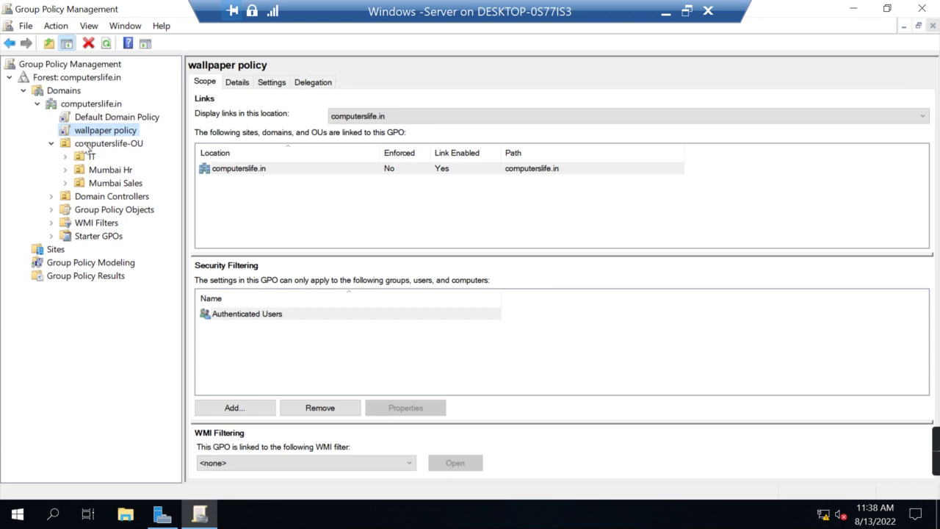
right_click(88, 145)
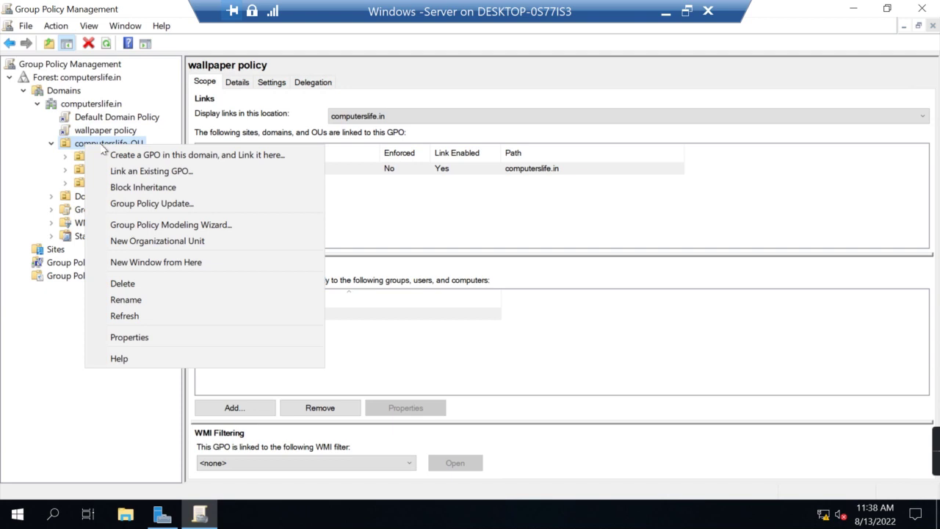
left_click(125, 171)
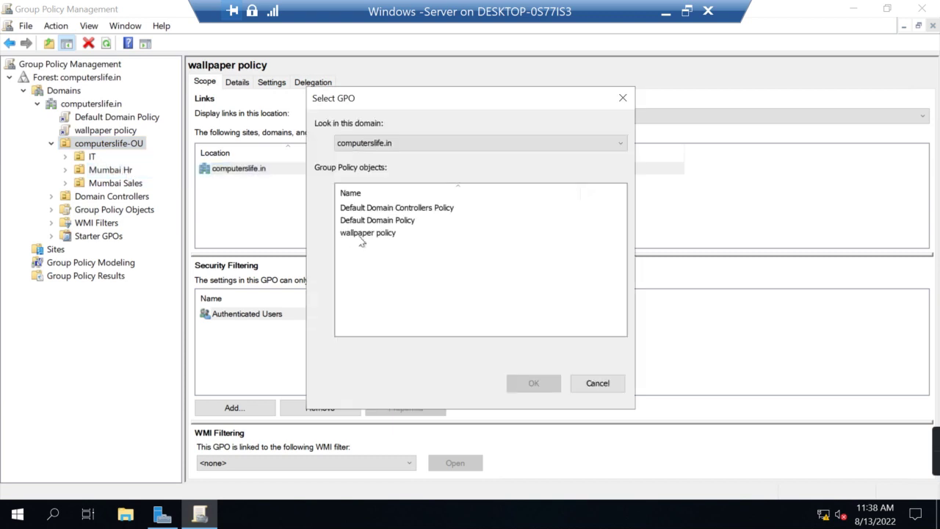
left_click(367, 234)
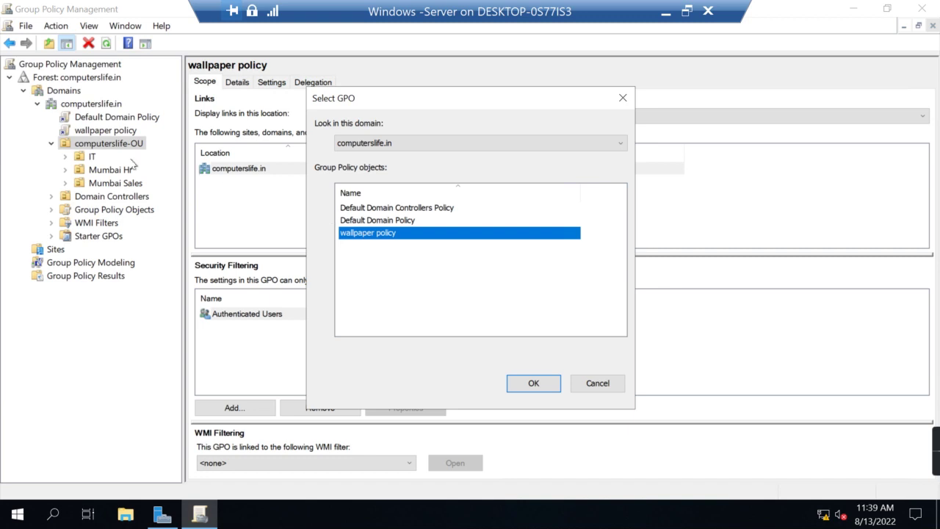
left_click(532, 384)
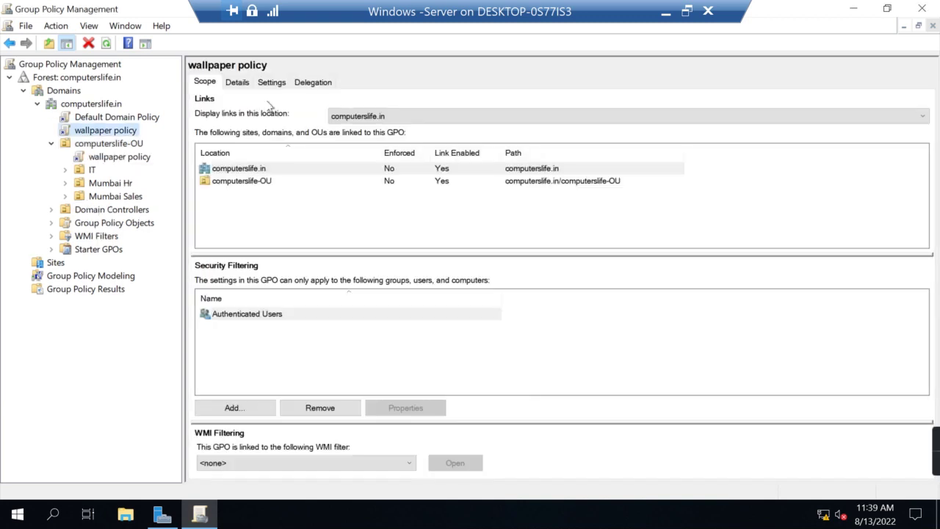
left_click(107, 44)
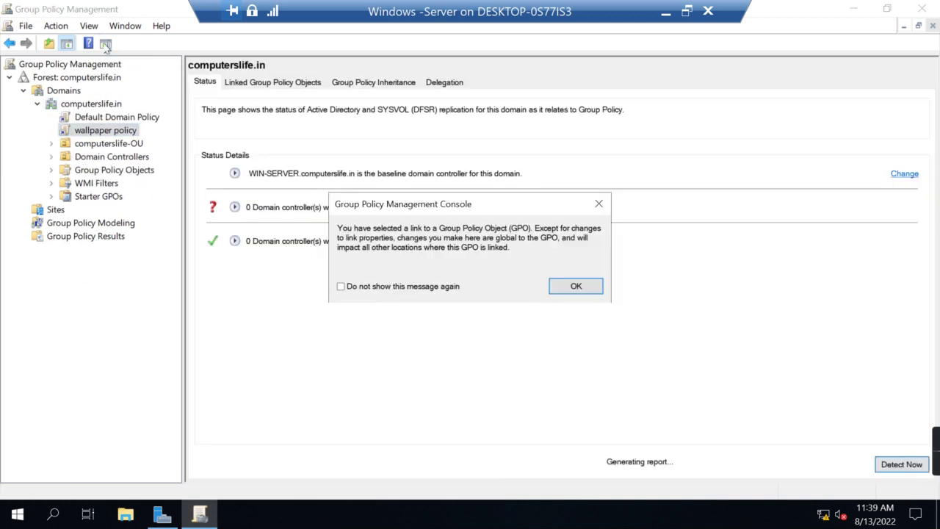
left_click(577, 287)
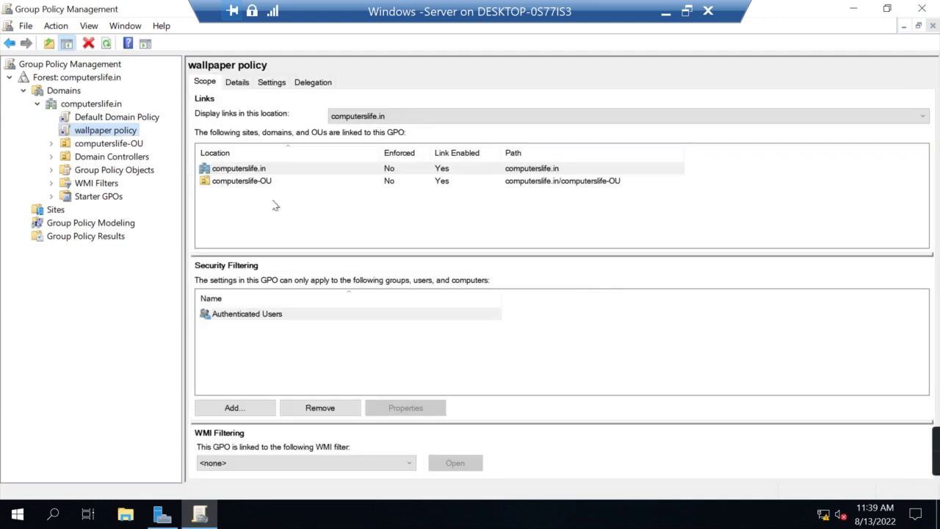
Review the wallpaper policy's details and its settings report through the Desktop Wallpaper entry, dismissing the Internet Explorer security notice
left_click(238, 83)
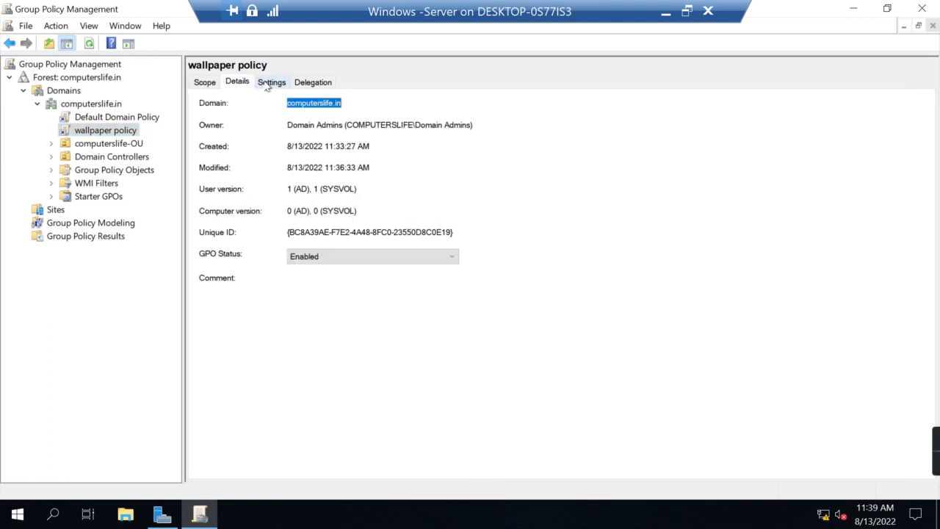
left_click(269, 83)
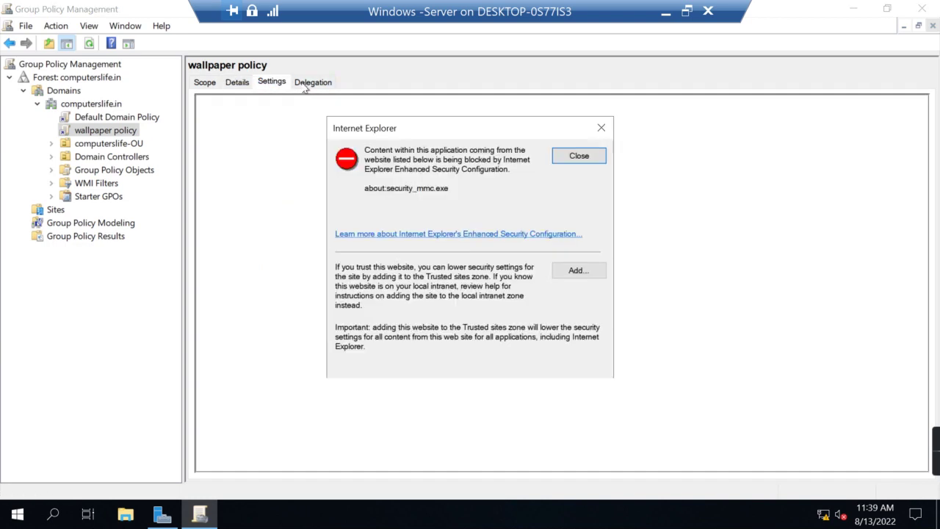
left_click(575, 160)
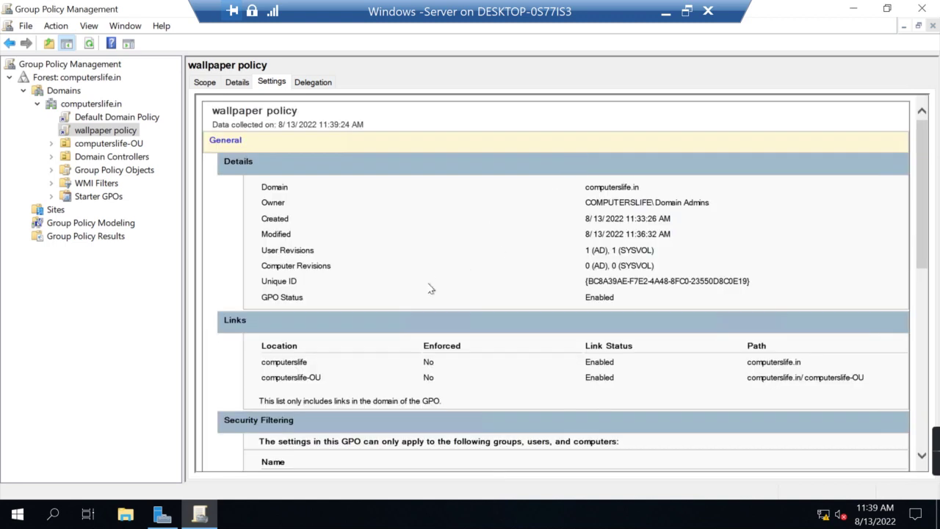
scroll(430, 289, "down", 10)
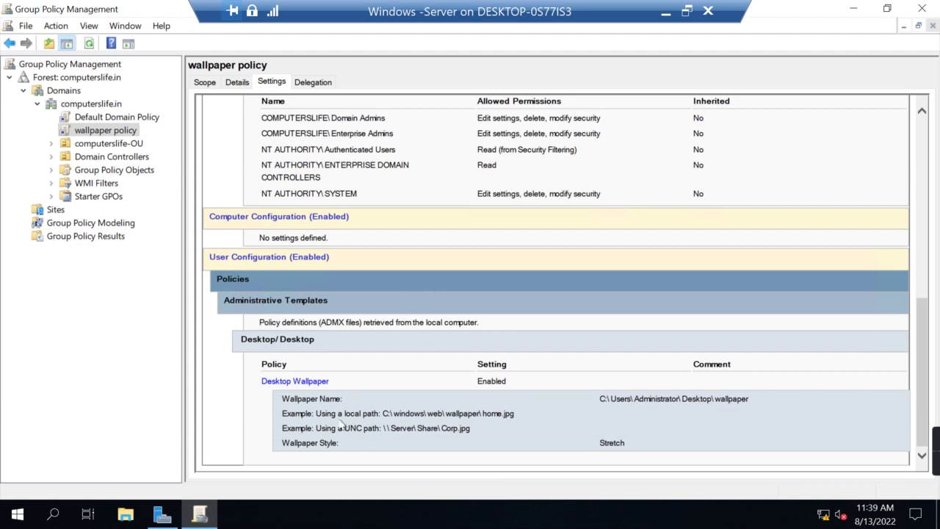
Recheck the wallpaper policy's linked locations, details and reported user configuration settings
left_click(203, 82)
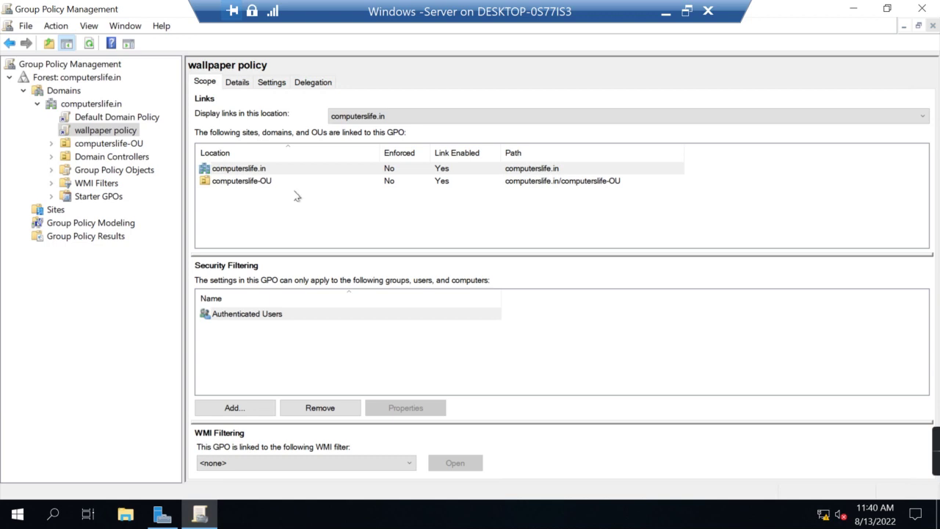
left_click(277, 85)
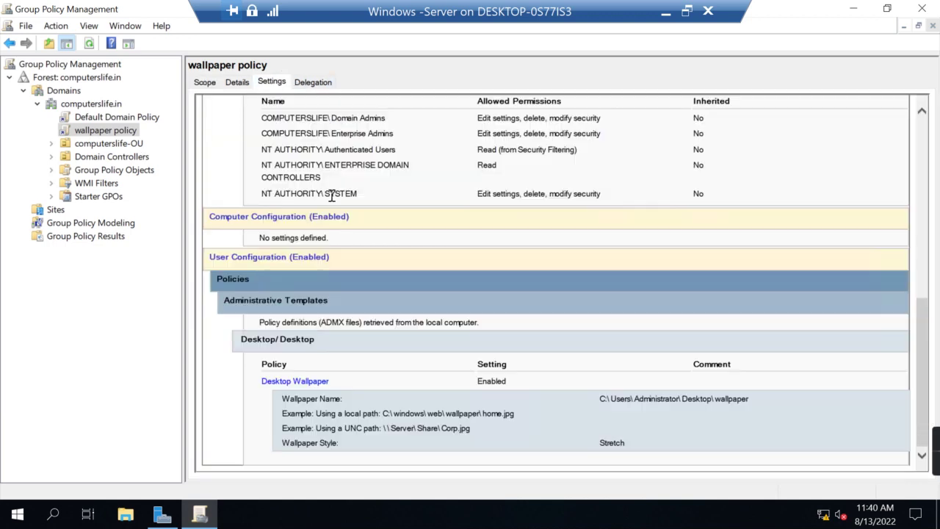
left_click(236, 83)
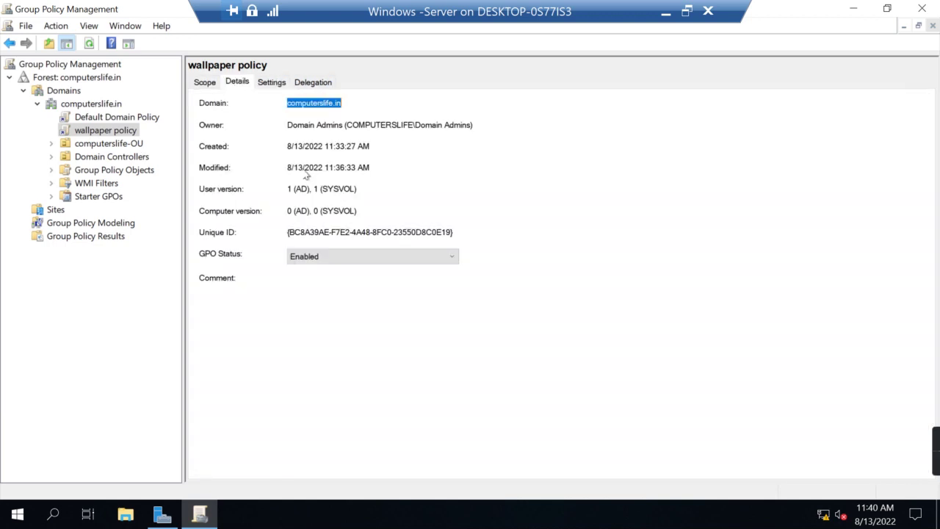
left_click(269, 83)
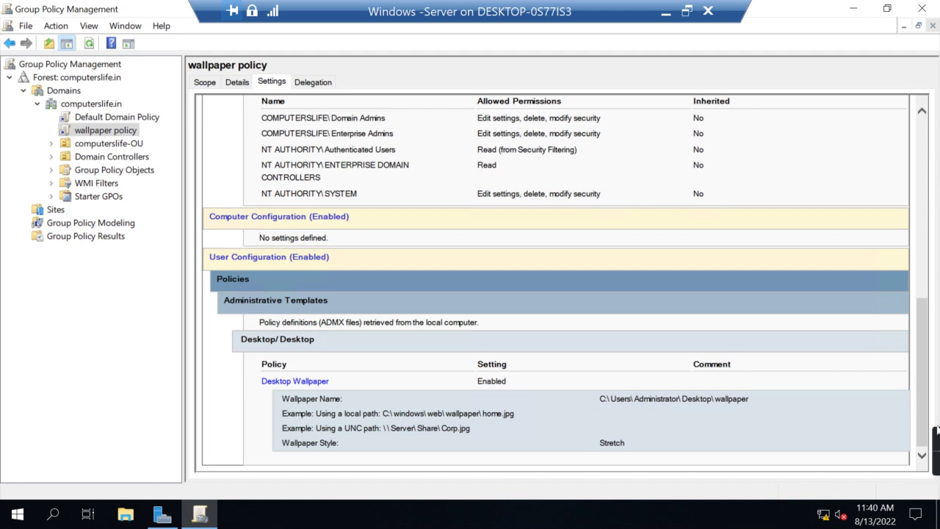
mouse_move(937, 453)
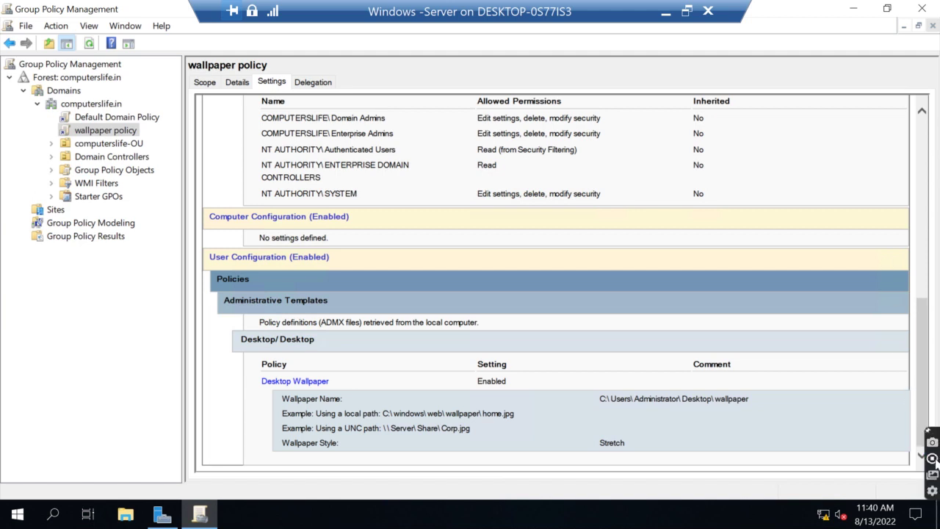